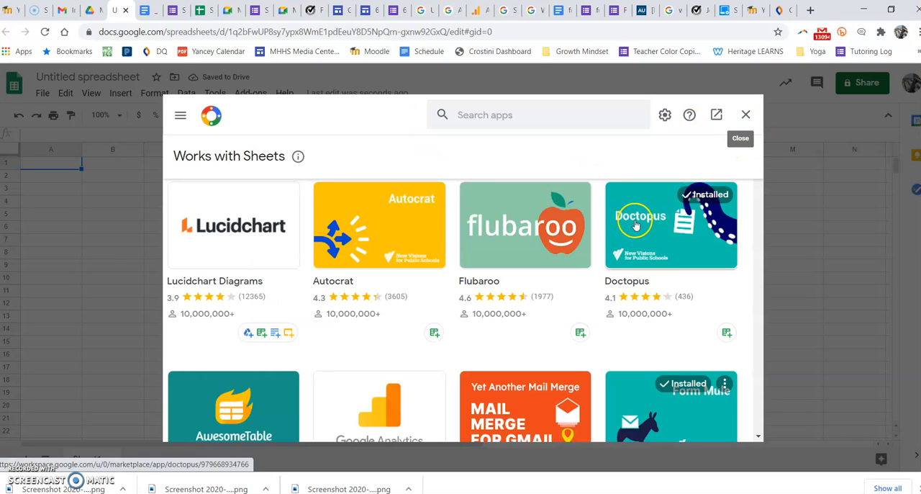
Close the add-on marketplace and launch the installed Doctopus add-on in the untitled spreadsheet
{"action": "left_click", "coordinate": [746, 116]}
{"action": "left_click", "coordinate": [250, 93]}
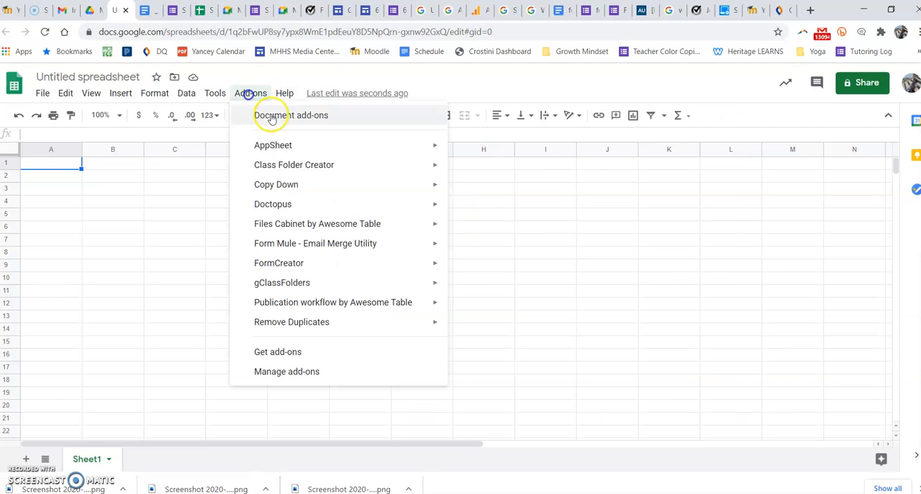
{"action": "mouse_move", "coordinate": [432, 204]}
{"action": "left_click", "coordinate": [474, 207]}
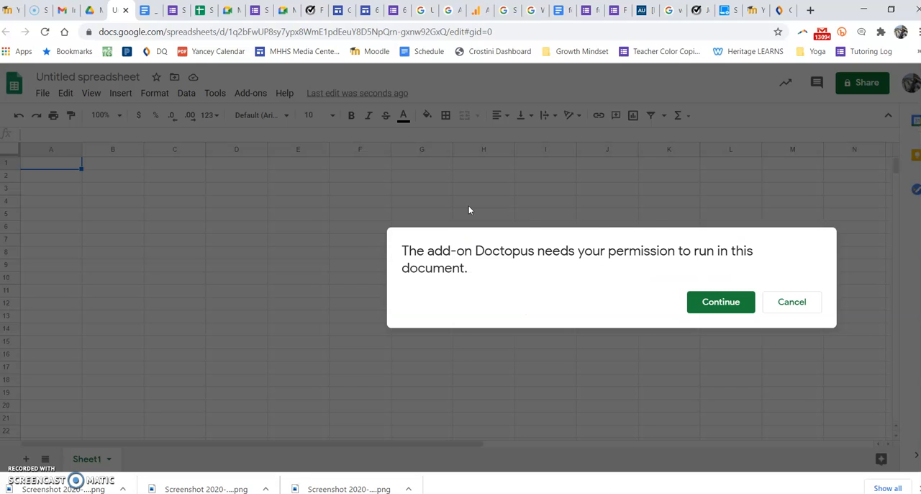
Authorize Doctopus to run in this document by continuing with the school Google account and granting the requested permissions
{"action": "left_click", "coordinate": [718, 304]}
{"action": "left_click", "coordinate": [713, 301]}
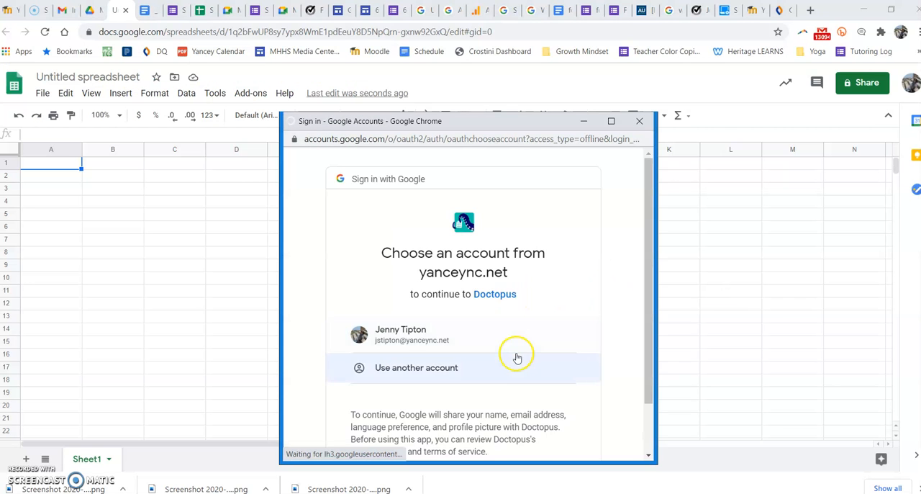
{"action": "scroll", "coordinate": [519, 360], "scroll_direction": "down", "scroll_amount": 2}
{"action": "left_click", "coordinate": [419, 269]}
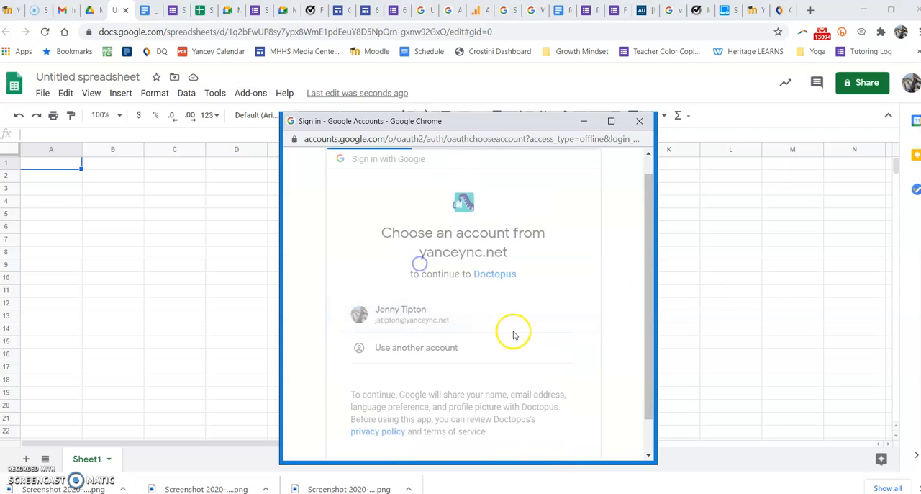
{"action": "scroll", "coordinate": [521, 336], "scroll_direction": "down", "scroll_amount": 5}
{"action": "scroll", "coordinate": [521, 337], "scroll_direction": "down", "scroll_amount": 5}
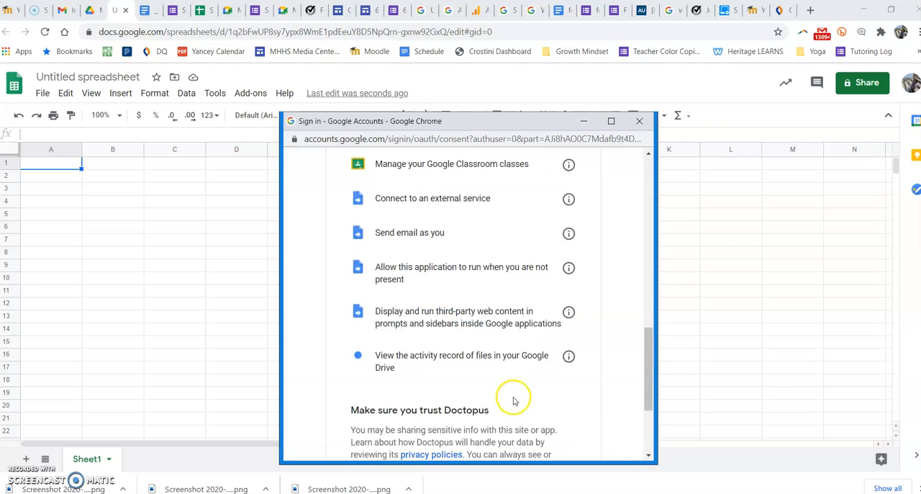
{"action": "left_click", "coordinate": [551, 372]}
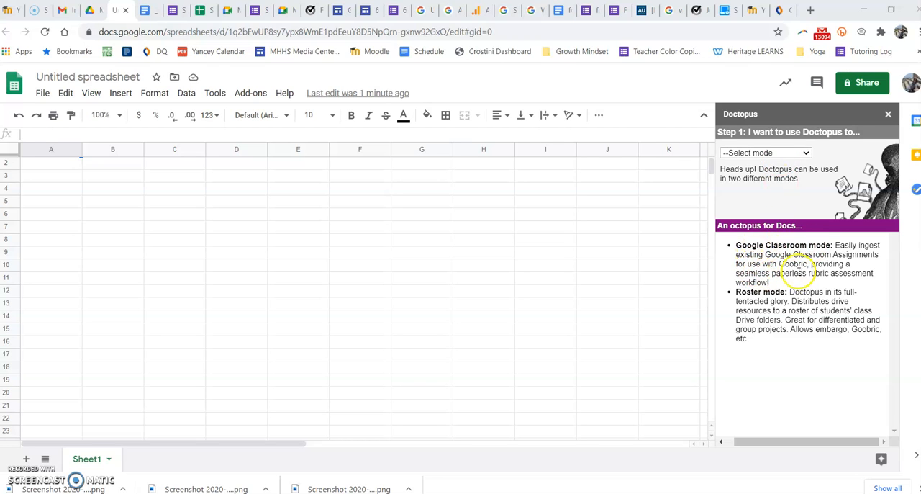
Set Doctopus to distribute Drive resources to a roster and choose to build a new roster
{"action": "double_click", "coordinate": [781, 264]}
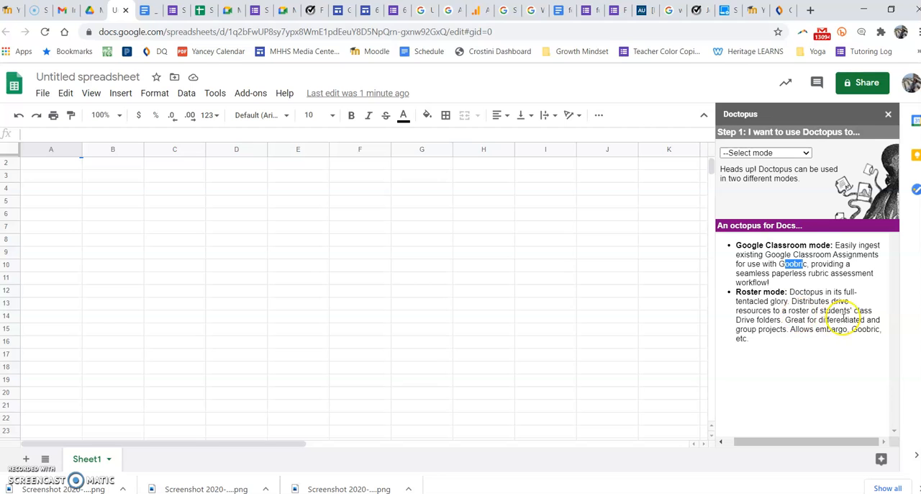
{"action": "left_click", "coordinate": [772, 154]}
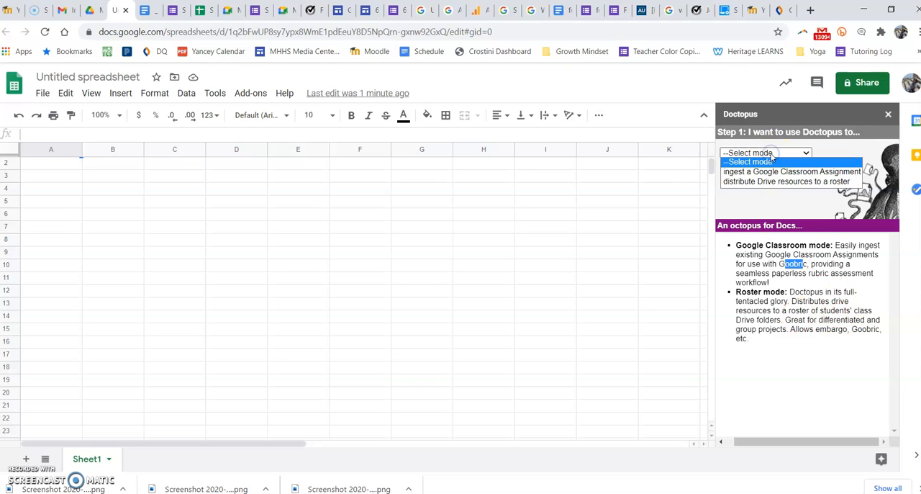
{"action": "left_click", "coordinate": [783, 181]}
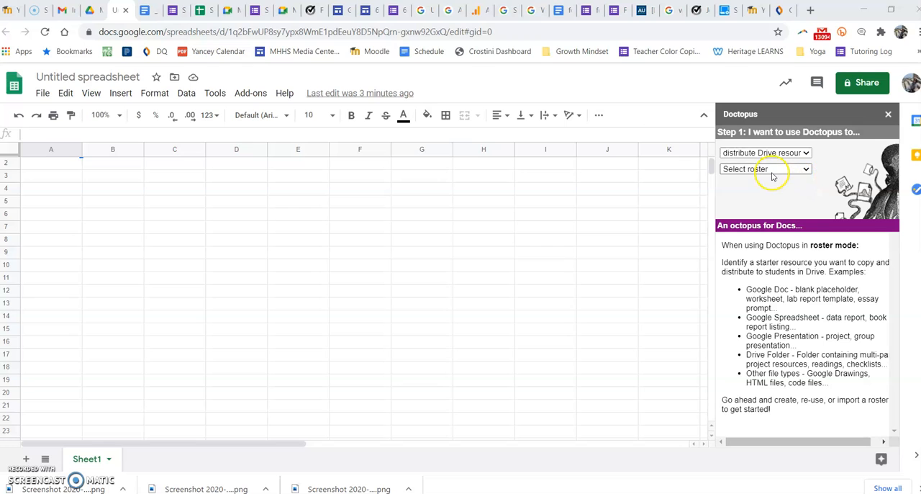
{"action": "left_click", "coordinate": [772, 172]}
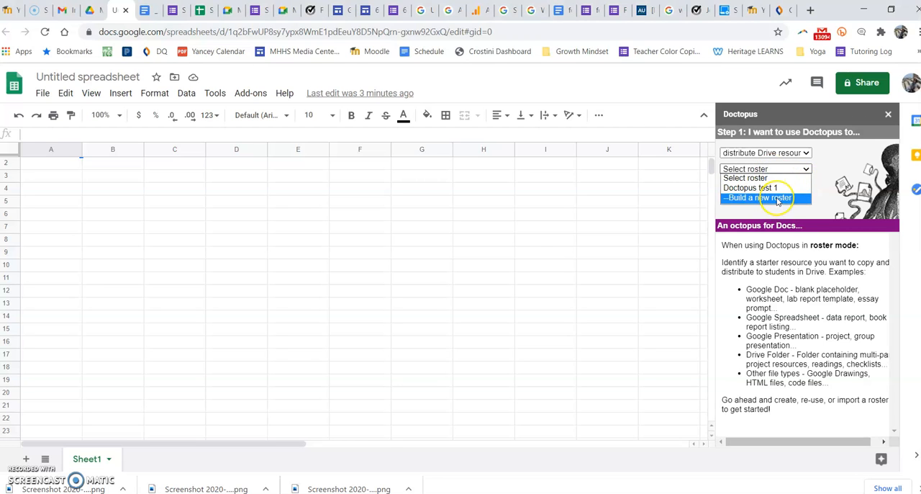
{"action": "left_click", "coordinate": [777, 198]}
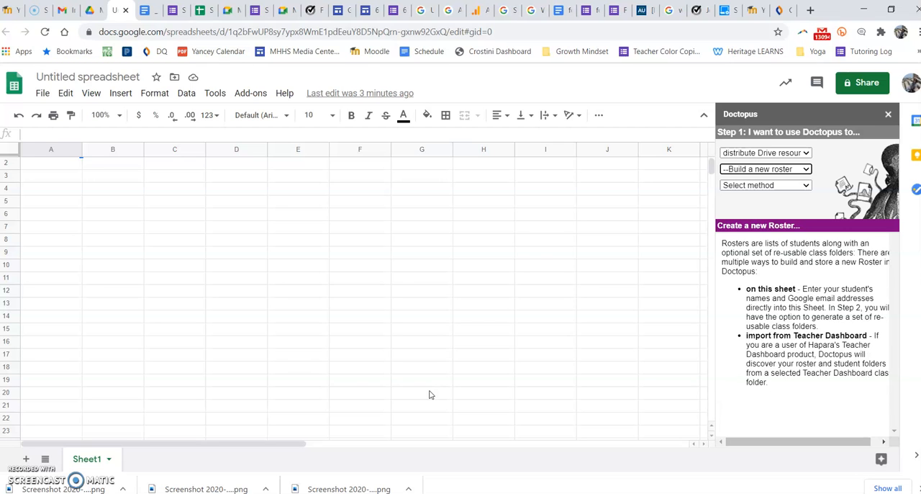
Choose "on this Sheet" as the roster method and create the new Doctopus roster
{"action": "left_click", "coordinate": [754, 185]}
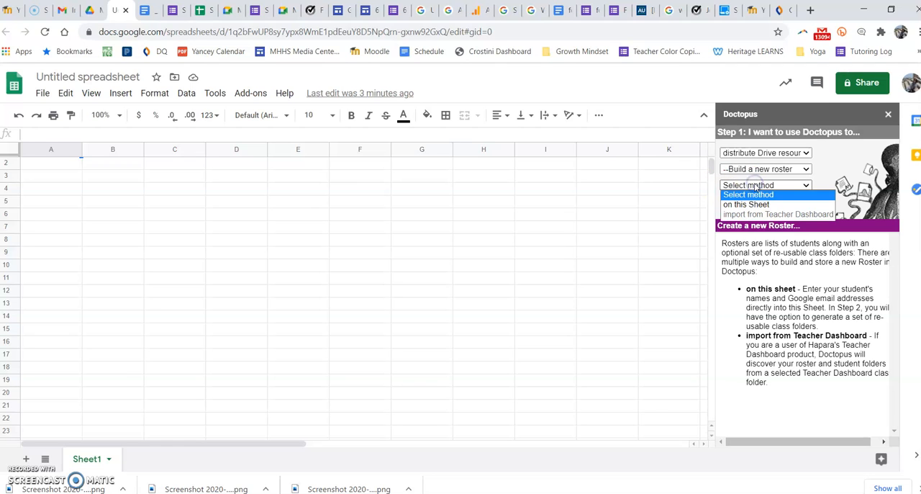
{"action": "left_click", "coordinate": [757, 205]}
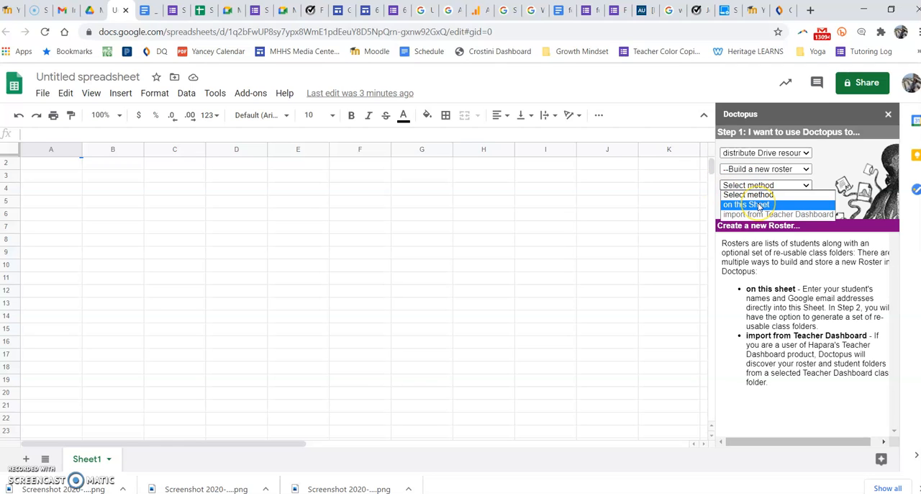
{"action": "left_click", "coordinate": [792, 217]}
{"action": "left_click", "coordinate": [748, 205]}
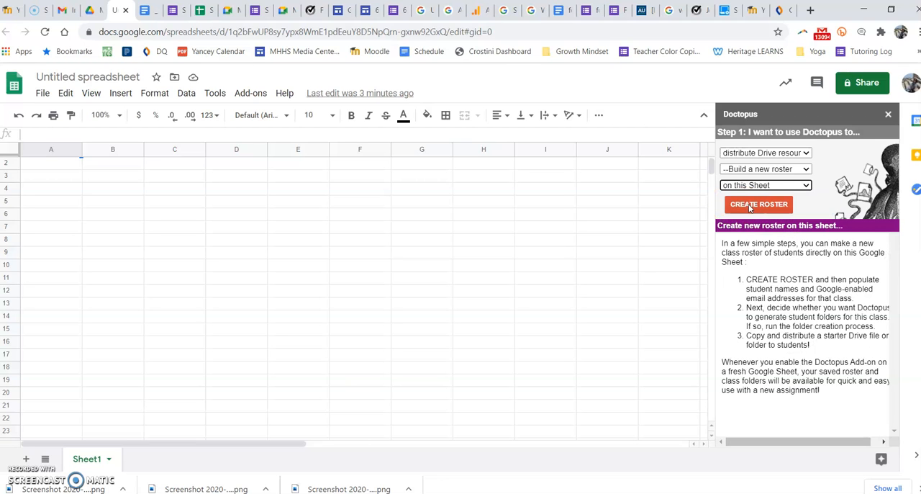
{"action": "left_click", "coordinate": [773, 204]}
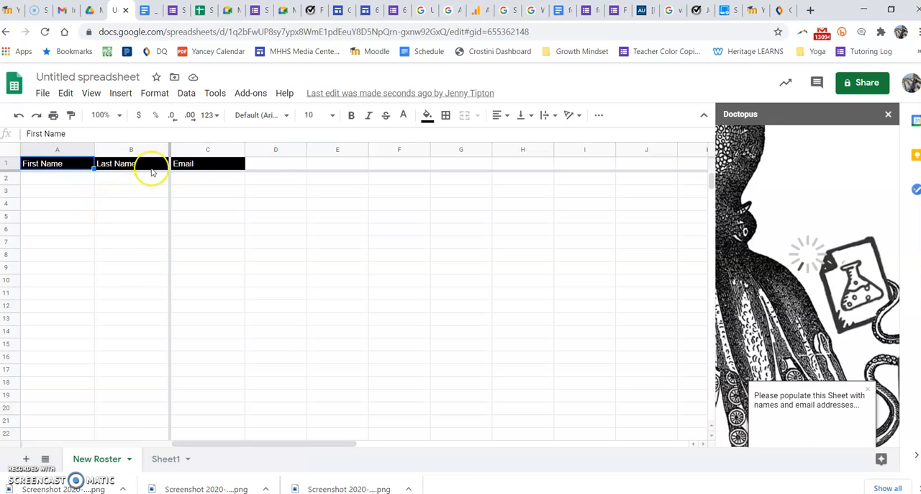
{"action": "mouse_move", "coordinate": [210, 166]}
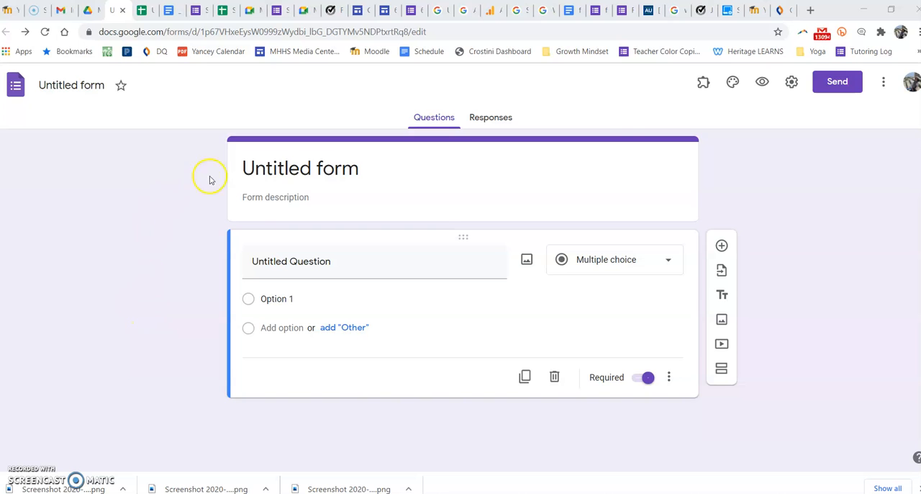
In the untitled Google Form, enable collecting email addresses and save the settings
{"action": "left_click", "coordinate": [792, 81]}
{"action": "left_click", "coordinate": [302, 177]}
{"action": "left_click", "coordinate": [618, 423]}
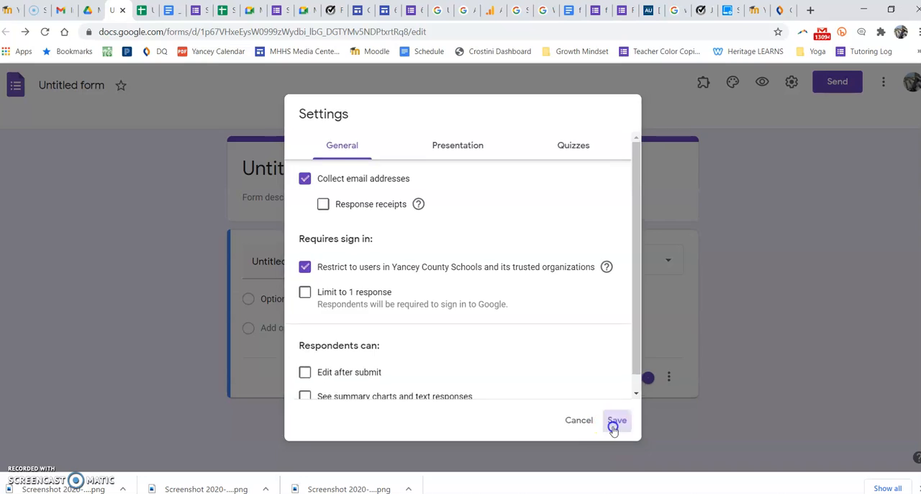
Title the first form question "First Name" and add a second short-answer question titled "Last Name"
{"action": "left_click", "coordinate": [284, 287]}
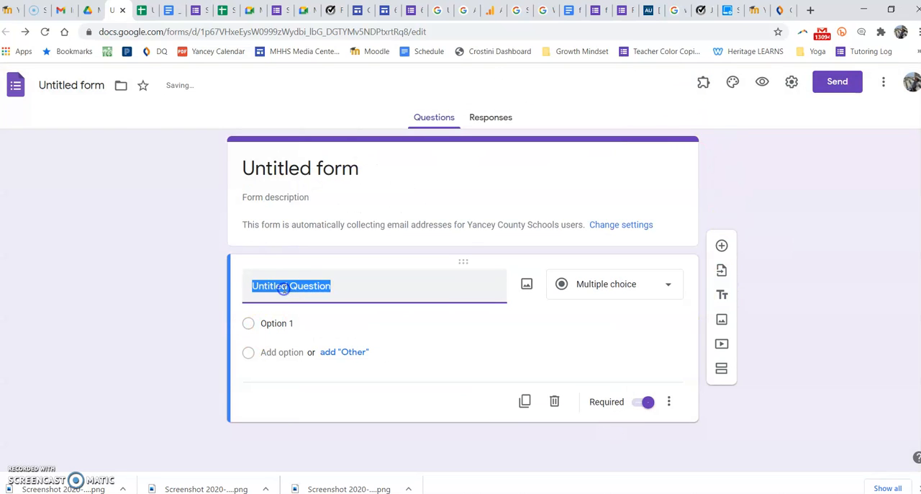
{"action": "type", "text": "First Name"}
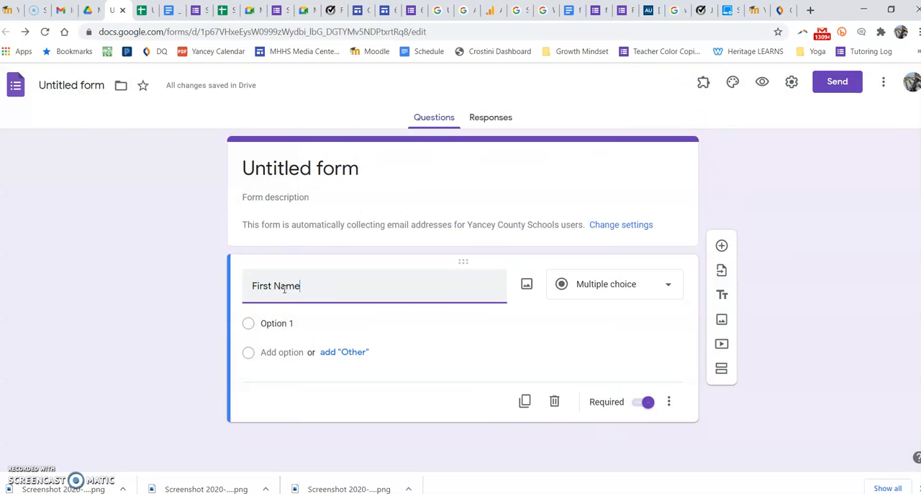
{"action": "left_click", "coordinate": [728, 247]}
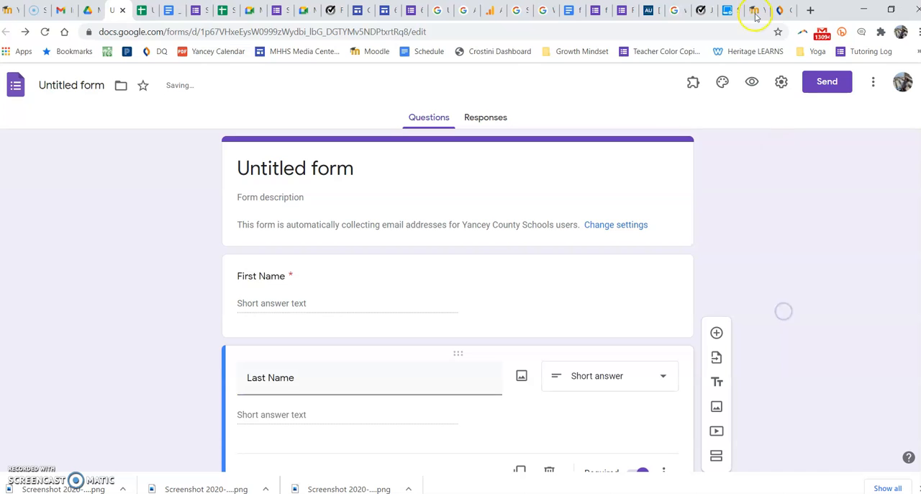
Check the roster sheet's column headers against the form's questions, and return to the form
{"action": "left_click", "coordinate": [138, 10]}
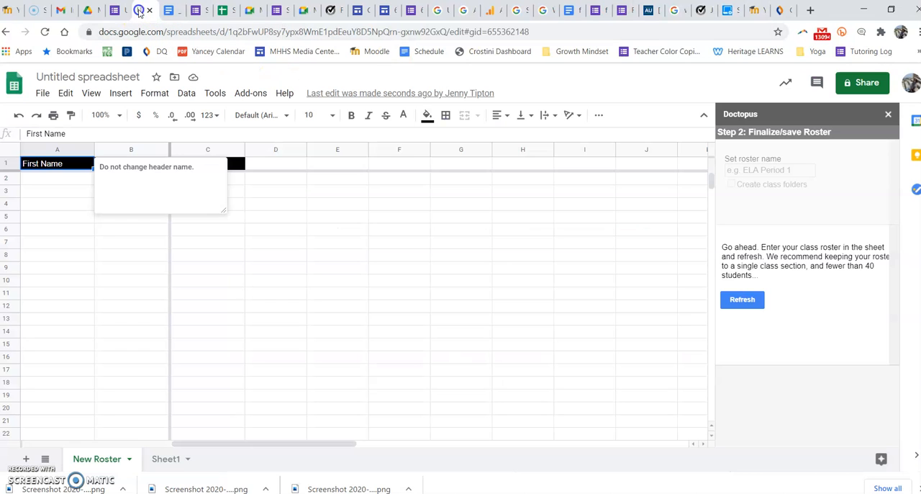
{"action": "left_click", "coordinate": [290, 296]}
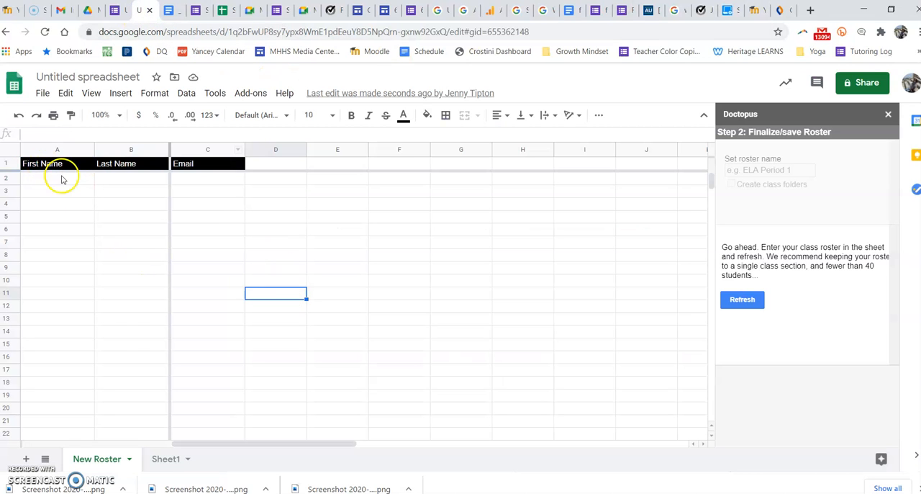
{"action": "left_click", "coordinate": [452, 317]}
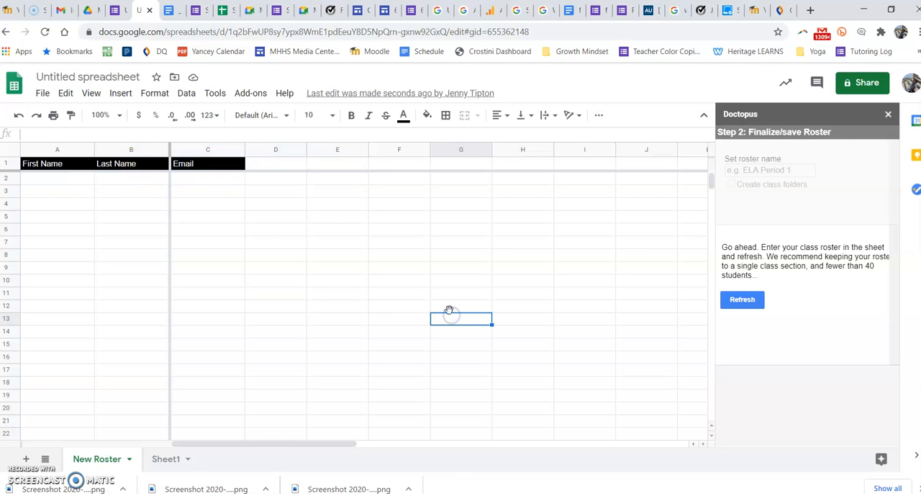
{"action": "left_click", "coordinate": [117, 12]}
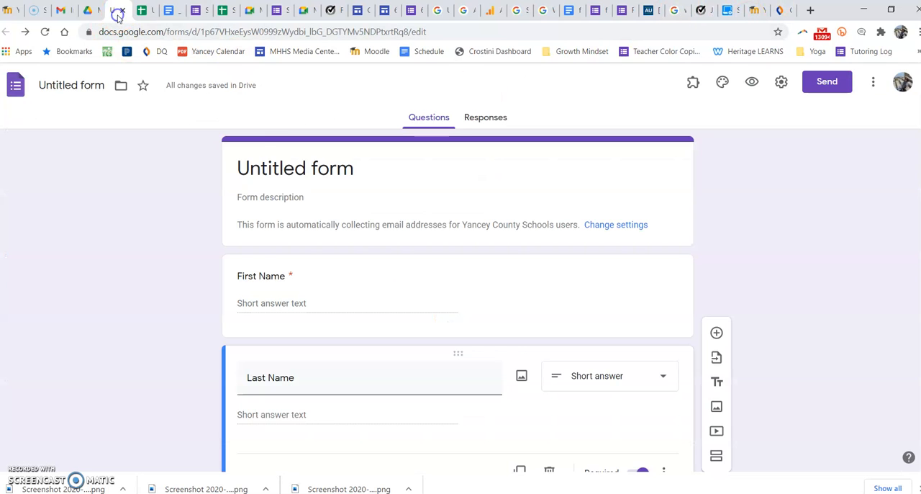
Change the form's heading to "1st Period"
{"action": "left_click", "coordinate": [285, 167]}
{"action": "type", "text": "1st Period"}
{"action": "left_click", "coordinate": [161, 239]}
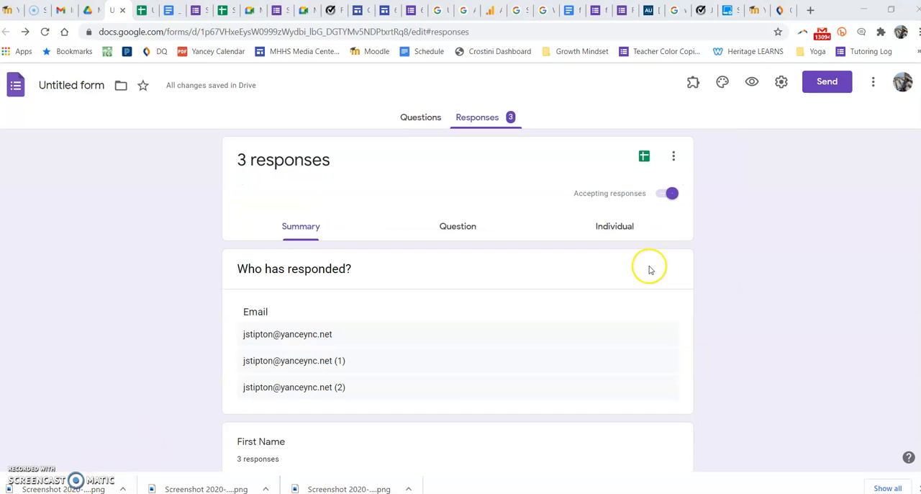
{"action": "left_click", "coordinate": [644, 157]}
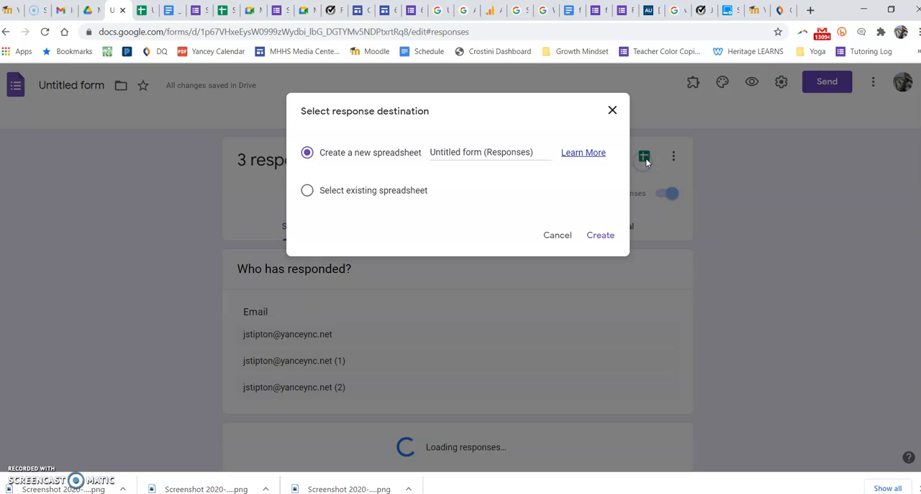
{"action": "left_click", "coordinate": [612, 111]}
{"action": "left_click", "coordinate": [426, 118]}
From the form's responses, create a new linked spreadsheet as the response destination
{"action": "left_click", "coordinate": [489, 118]}
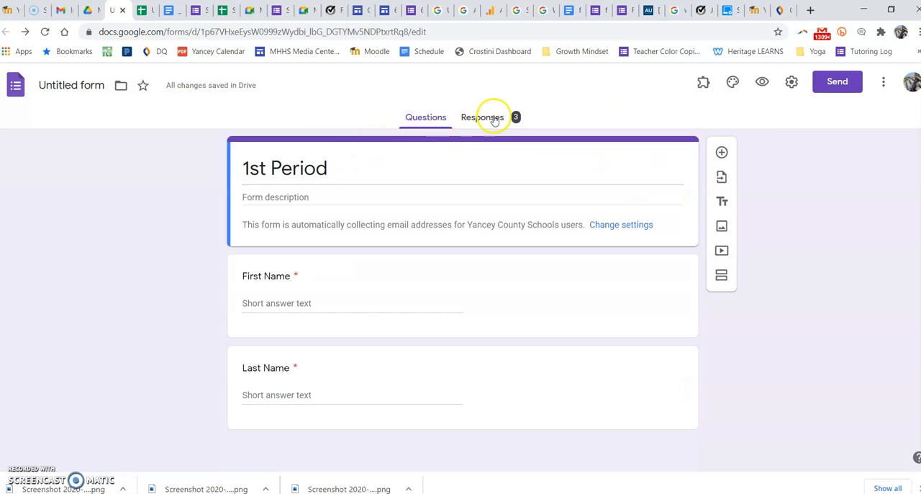
{"action": "left_click", "coordinate": [644, 157]}
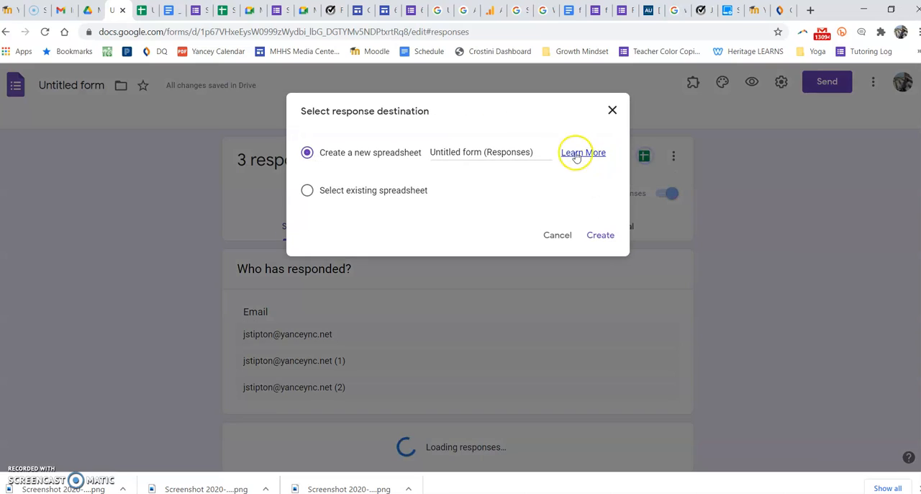
{"action": "left_click", "coordinate": [602, 234]}
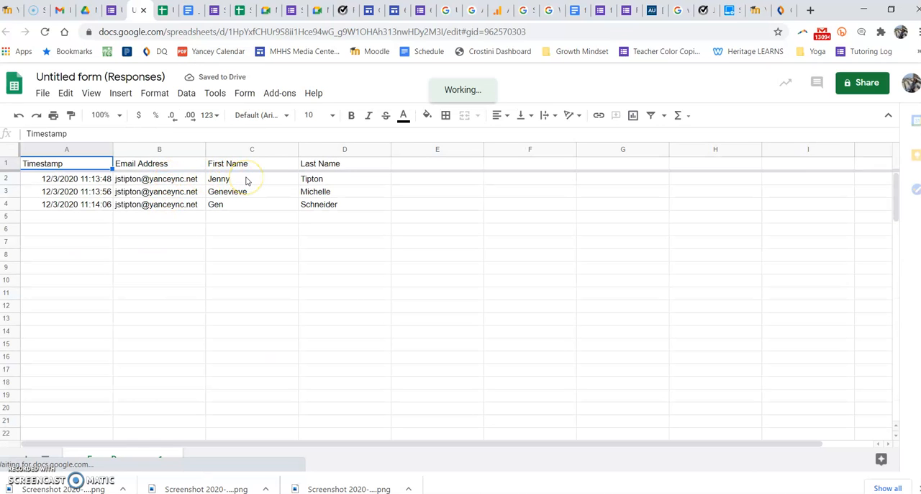
Copy the three respondents' first and last names from the response sheet into the New Roster sheet, starting at cell A2
{"action": "left_click_drag", "start_coordinate": [246, 180], "coordinate": [328, 213]}
{"action": "key", "text": "ctrl+c"}
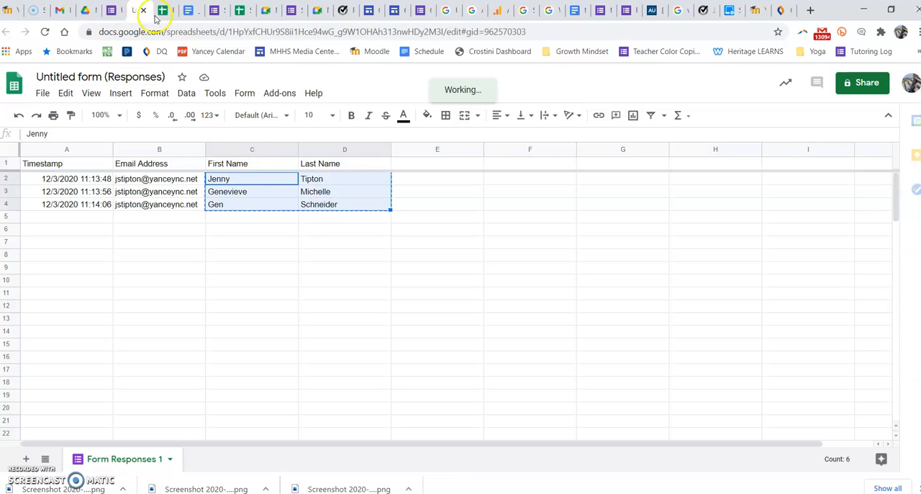
{"action": "left_click", "coordinate": [159, 10]}
{"action": "left_click", "coordinate": [53, 182]}
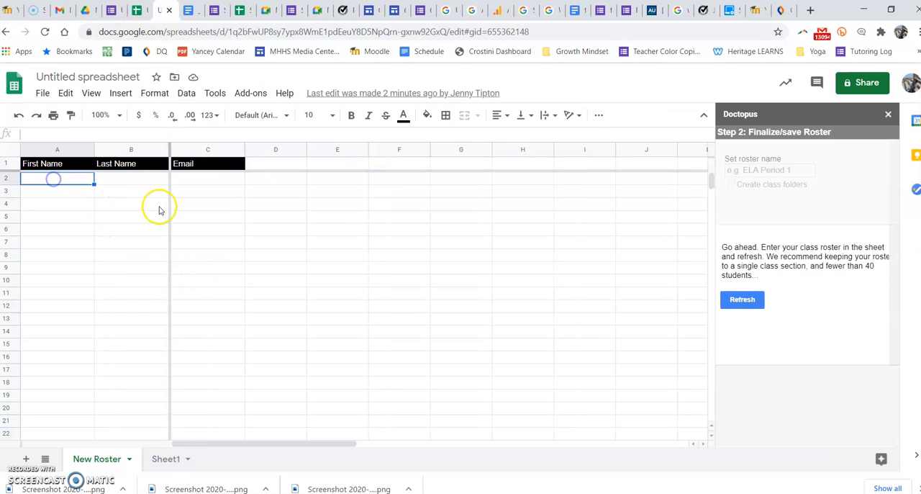
{"action": "key", "text": "ctrl+v"}
Copy the three respondents' email addresses from the response sheet into the New Roster sheet's Email column, starting at cell C2
{"action": "left_click", "coordinate": [130, 11]}
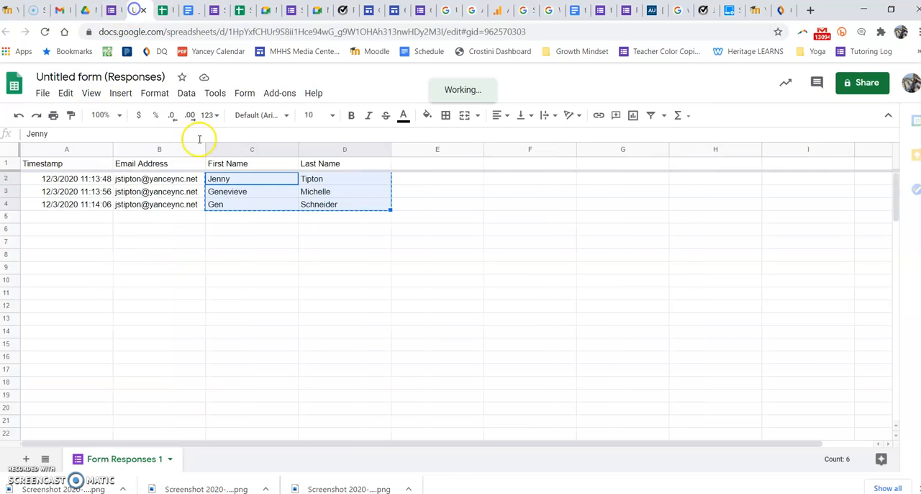
{"action": "left_click_drag", "start_coordinate": [171, 179], "coordinate": [177, 208]}
{"action": "key", "text": "ctrl+c"}
{"action": "left_click", "coordinate": [162, 10]}
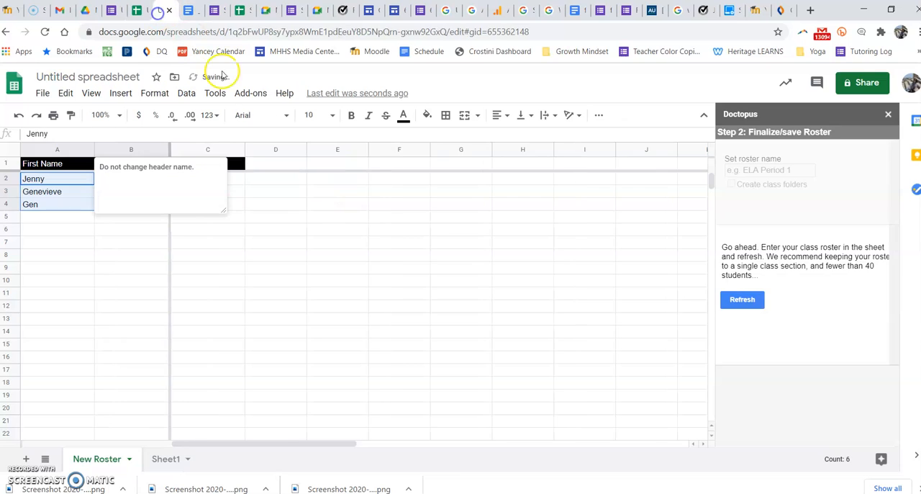
{"action": "left_click", "coordinate": [239, 182]}
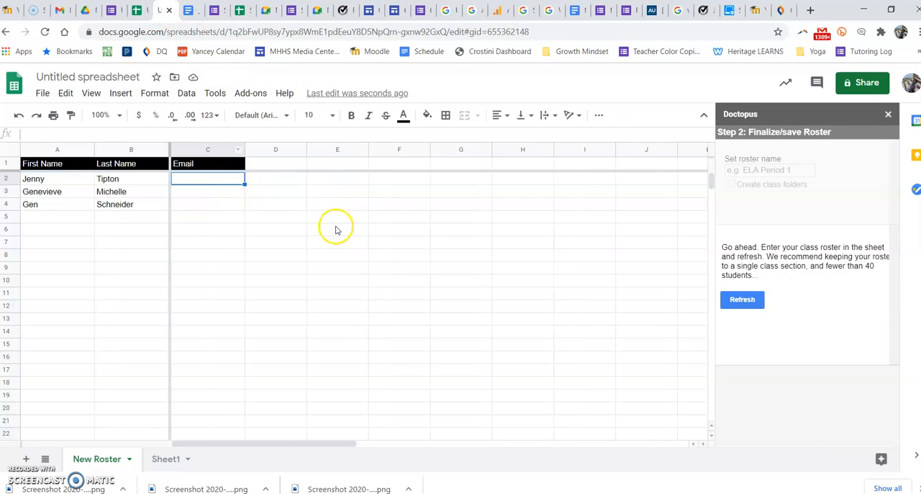
{"action": "key", "text": "ctrl+v"}
{"action": "left_click", "coordinate": [426, 287]}
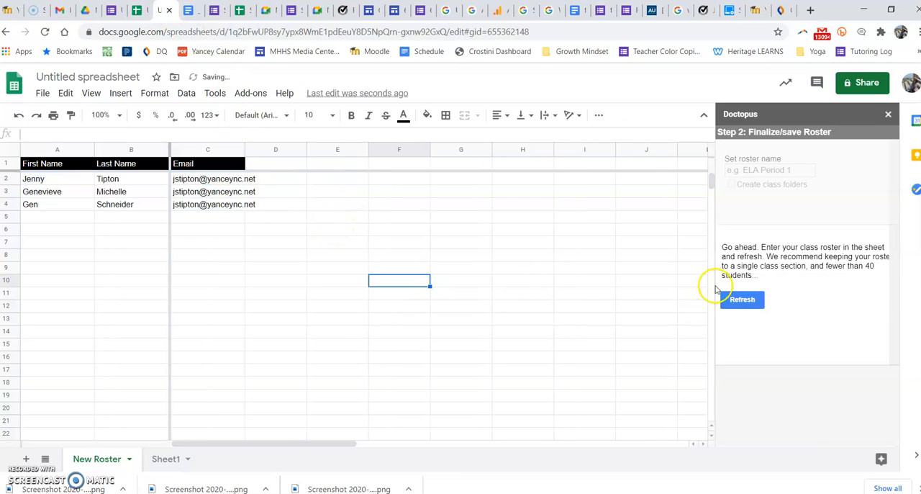
Load the entered roster into Doctopus, name it "1st Period:" followed by the teacher's name, and create and share its class folders
{"action": "left_click", "coordinate": [749, 301]}
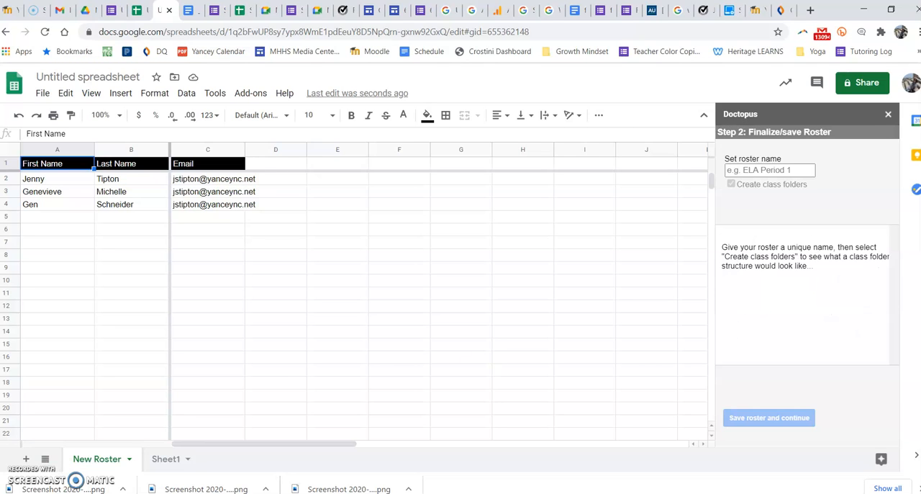
{"action": "left_click", "coordinate": [770, 170]}
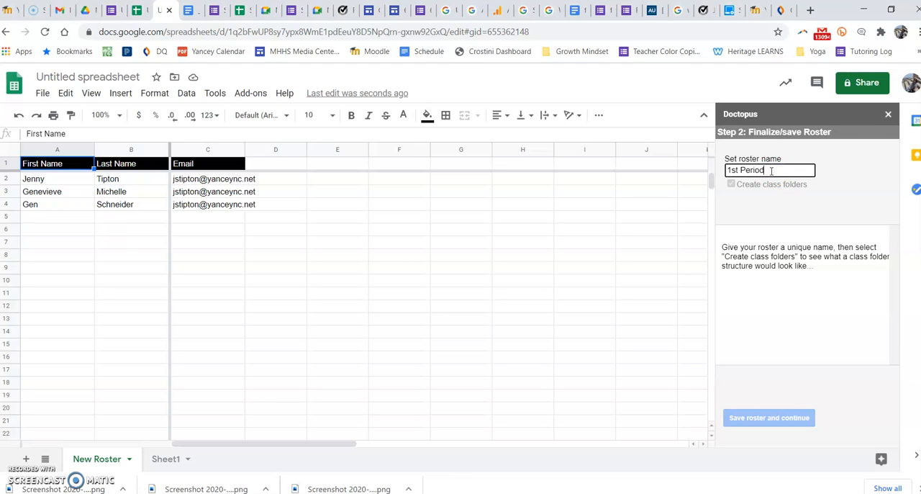
{"action": "type", "text": "1st Period: JTipton"}
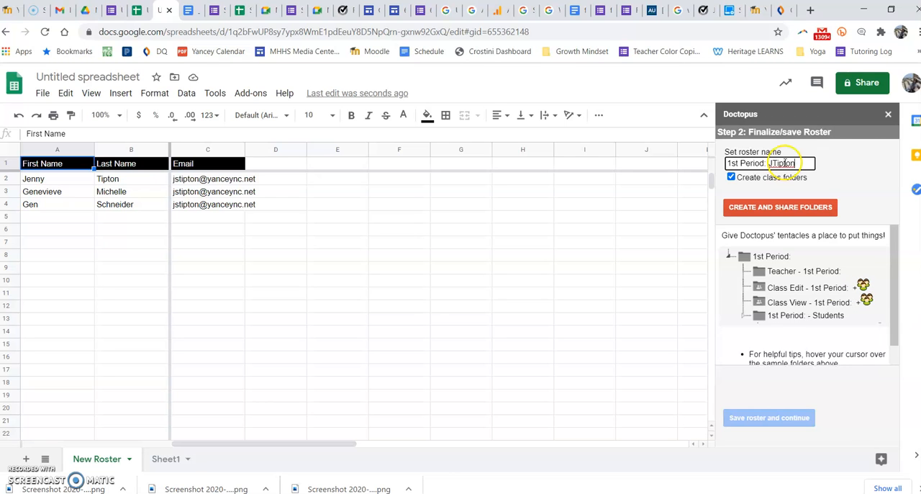
{"action": "left_click", "coordinate": [744, 185]}
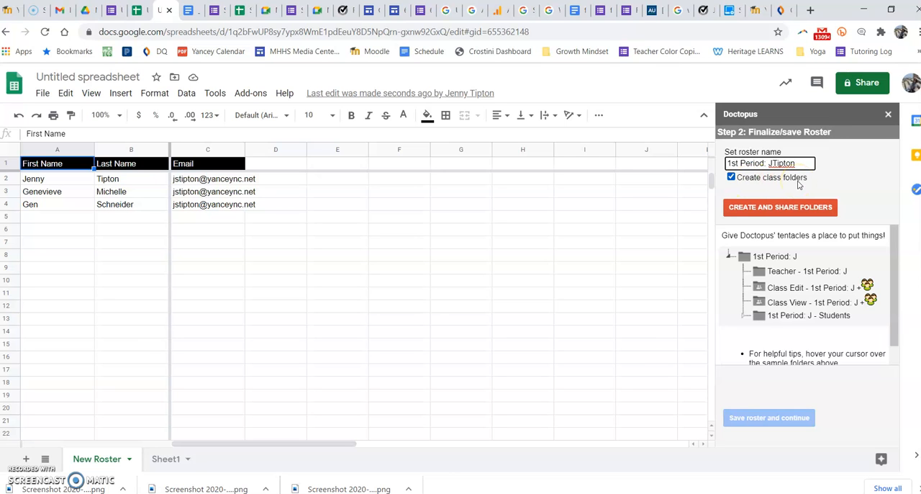
{"action": "left_click", "coordinate": [777, 209]}
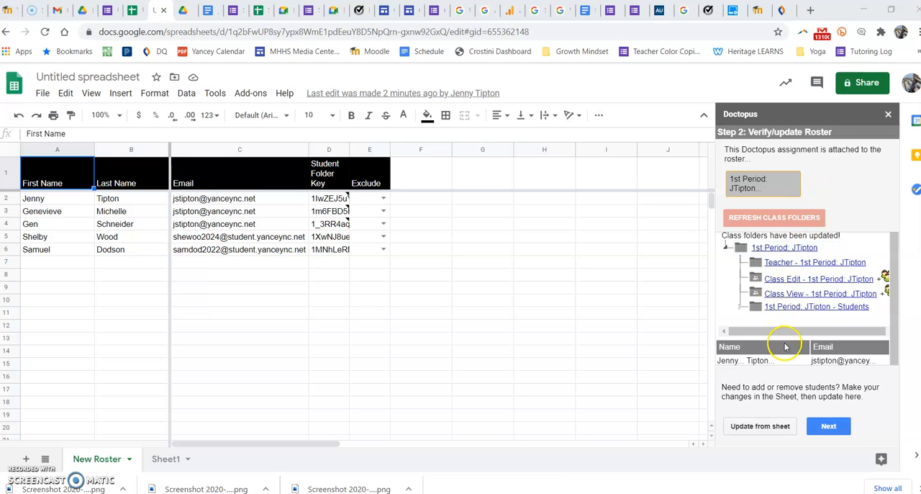
Review the roster's student list in Doctopus, and continue to the sharing arrangement step to read its sharing types
{"action": "scroll", "coordinate": [895, 358], "scroll_direction": "down", "scroll_amount": 1}
{"action": "scroll", "coordinate": [895, 357], "scroll_direction": "down", "scroll_amount": 3}
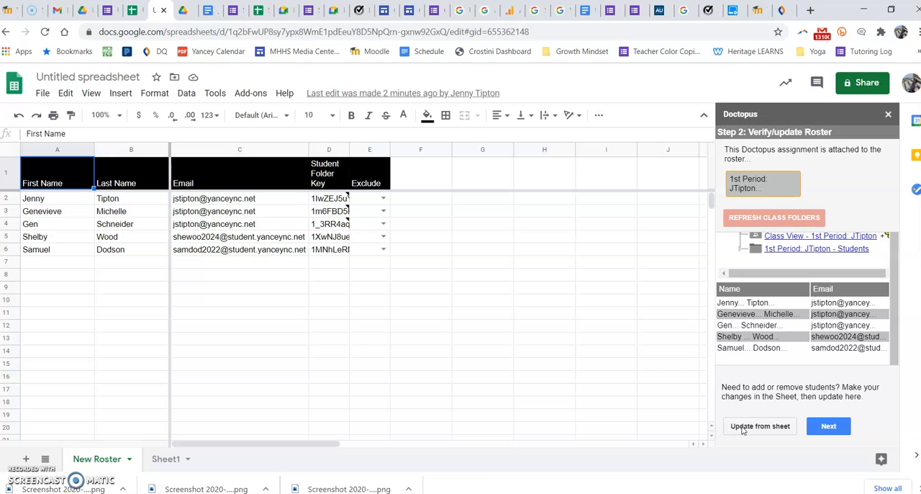
{"action": "left_click", "coordinate": [836, 429]}
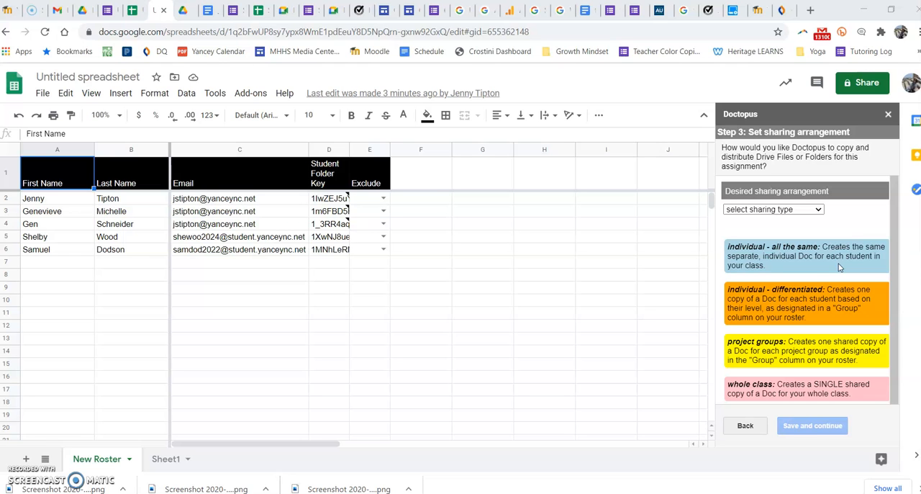
{"action": "scroll", "coordinate": [844, 279], "scroll_direction": "down", "scroll_amount": 1}
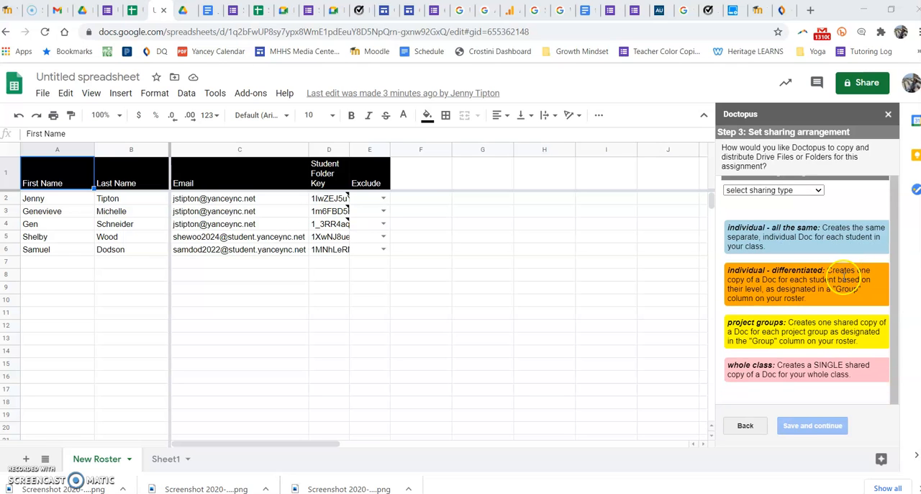
{"action": "scroll", "coordinate": [846, 277], "scroll_direction": "up", "scroll_amount": 1}
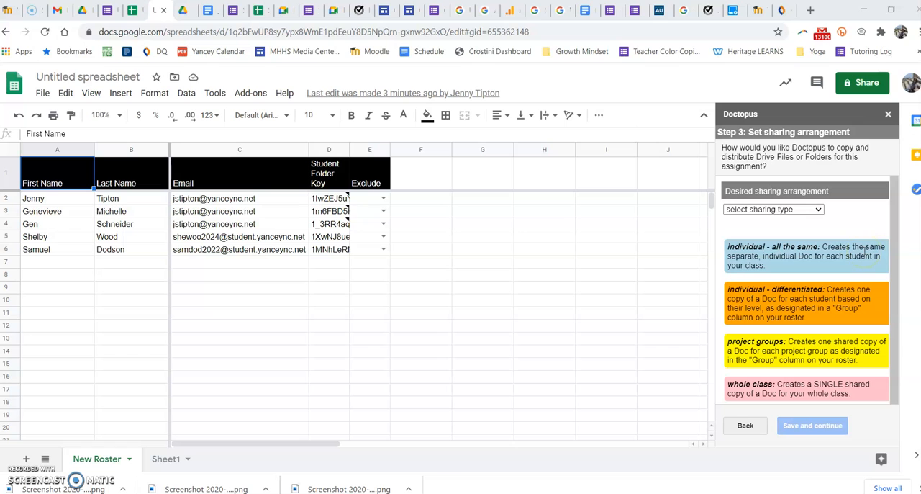
Switch to Google Drive and open the first student's folder inside the 1st Period class folder's Students folder
{"action": "left_click", "coordinate": [81, 12]}
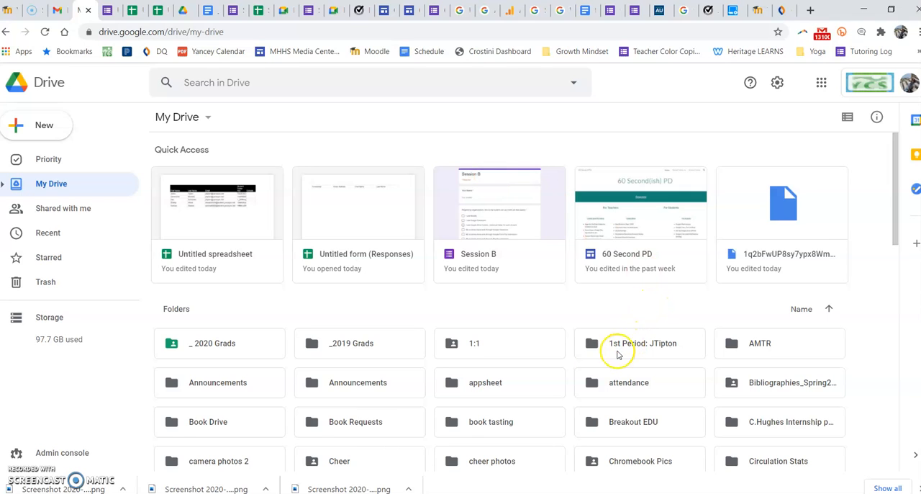
{"action": "double_click", "coordinate": [650, 348]}
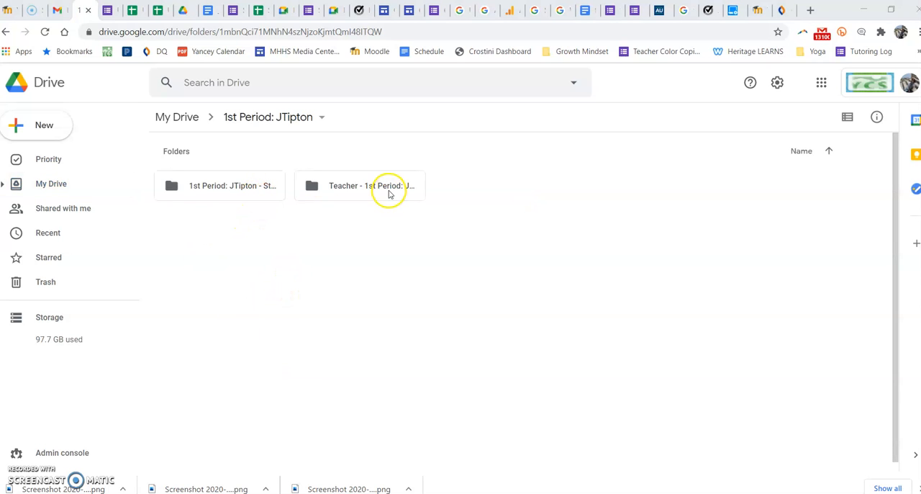
{"action": "double_click", "coordinate": [226, 187]}
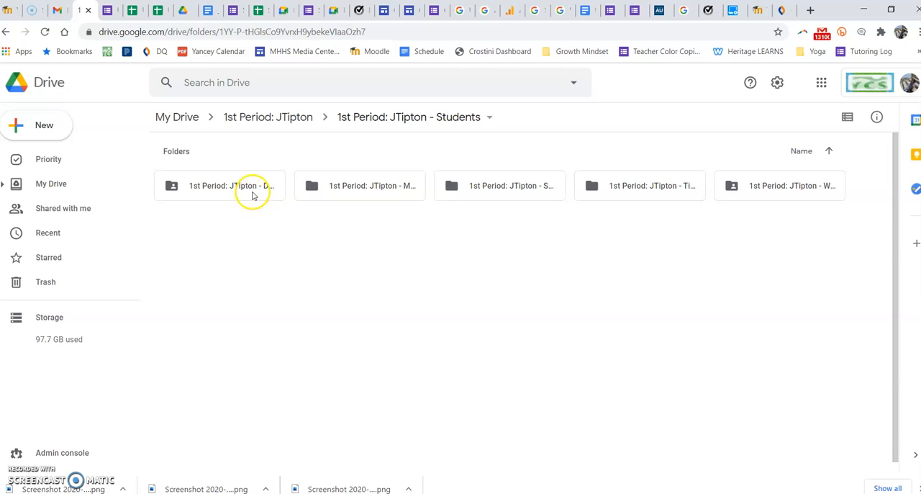
{"action": "left_click", "coordinate": [174, 187]}
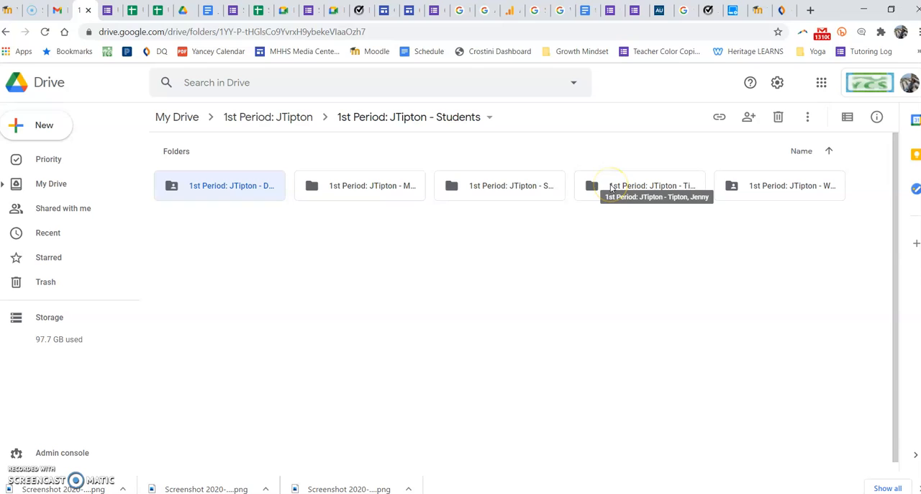
{"action": "double_click", "coordinate": [232, 189]}
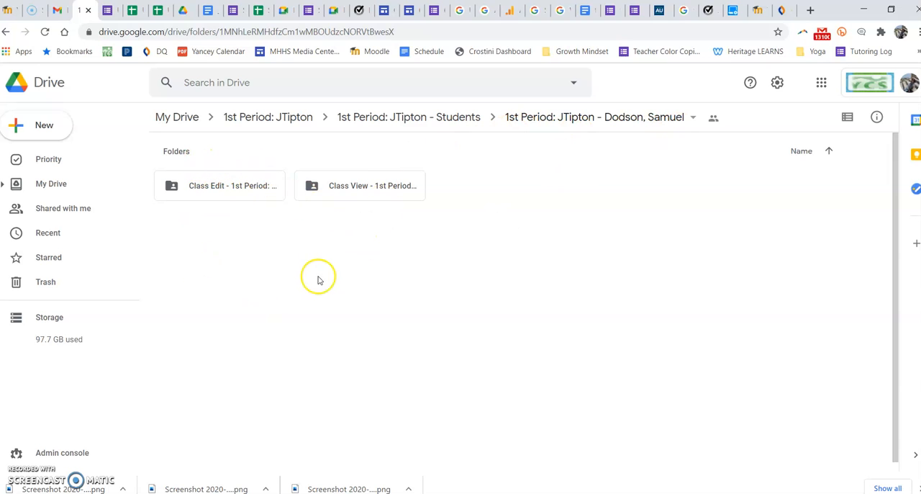
Check who has access to the student's folder and in which role, leaving the sharing settings as they are
{"action": "left_click", "coordinate": [695, 118]}
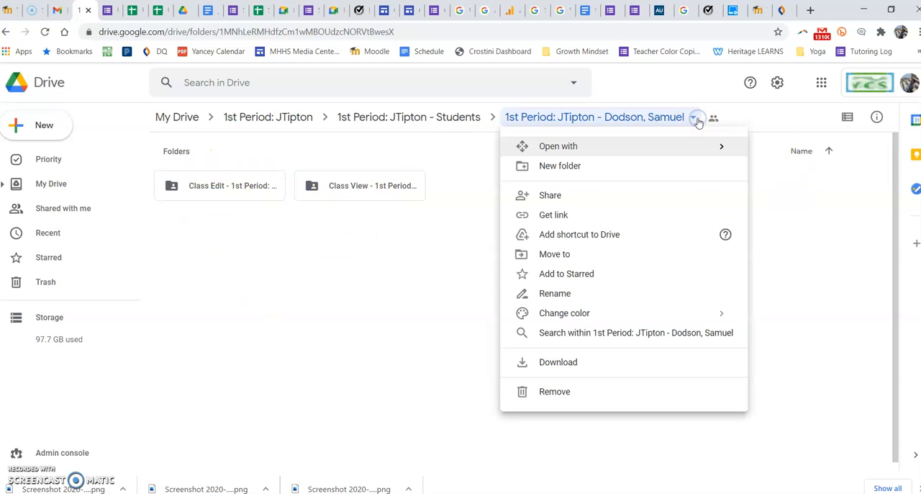
{"action": "left_click", "coordinate": [555, 196]}
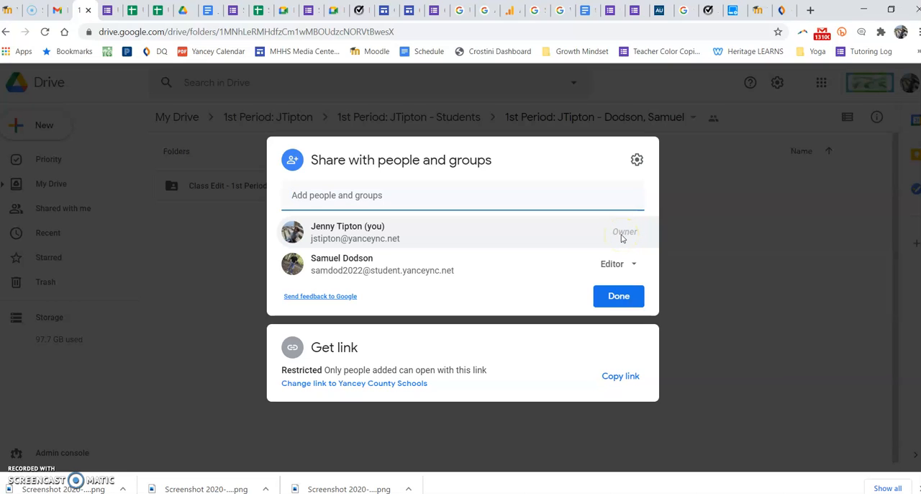
{"action": "left_click", "coordinate": [615, 299]}
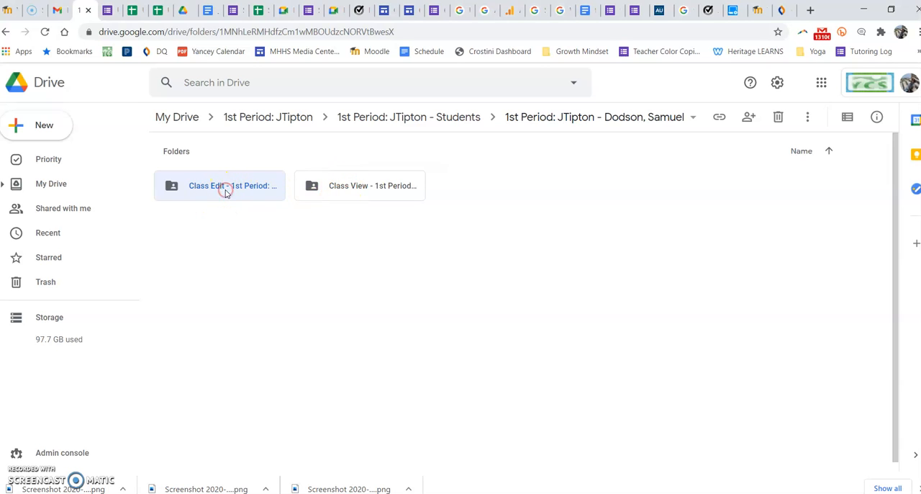
Check the people and roles in the sharing settings of the Class Edit and Class View folders
{"action": "right_click", "coordinate": [225, 190]}
{"action": "left_click", "coordinate": [273, 213]}
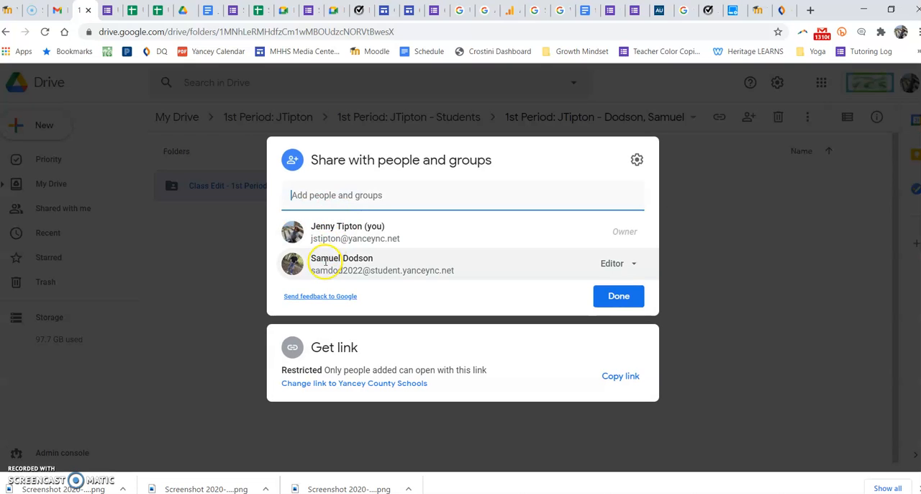
{"action": "mouse_move", "coordinate": [326, 260]}
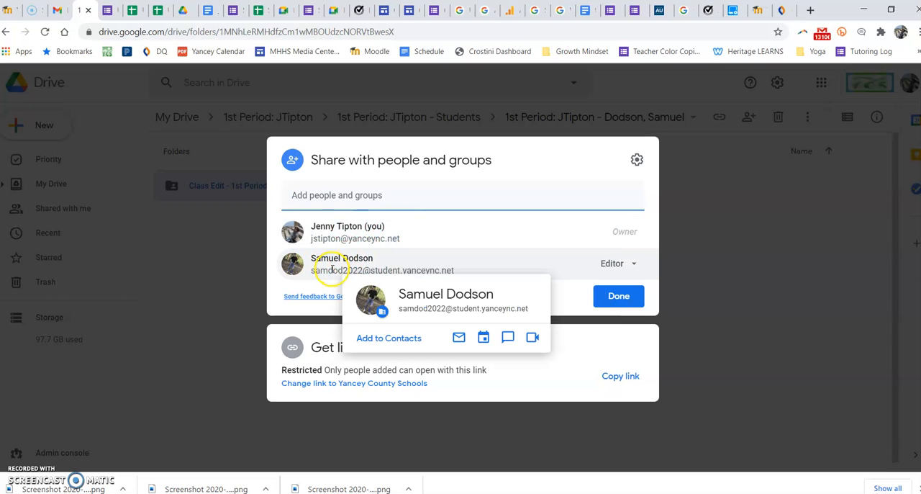
{"action": "left_click", "coordinate": [599, 295]}
{"action": "right_click", "coordinate": [383, 186]}
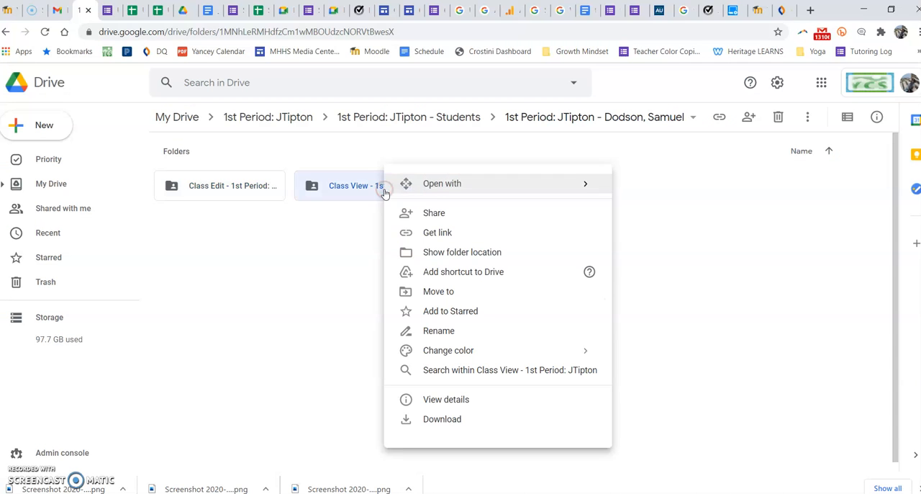
{"action": "left_click", "coordinate": [438, 215]}
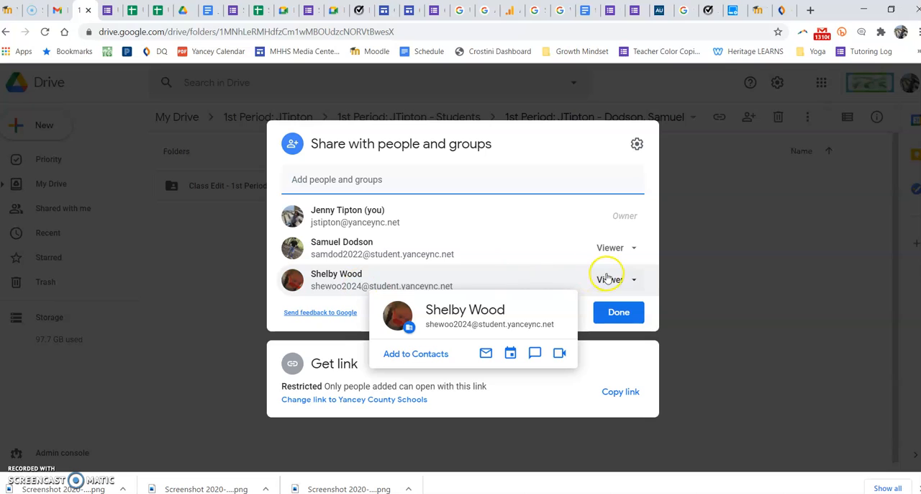
{"action": "left_click", "coordinate": [719, 289]}
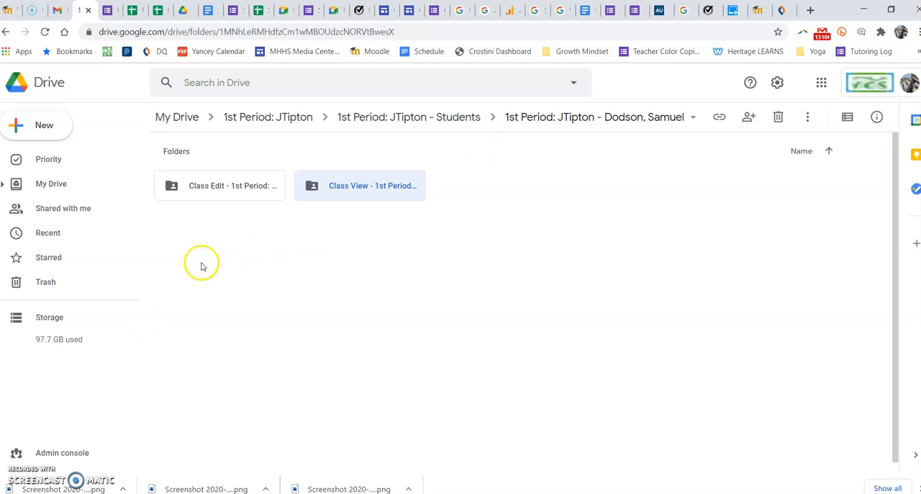
{"action": "left_click", "coordinate": [227, 244]}
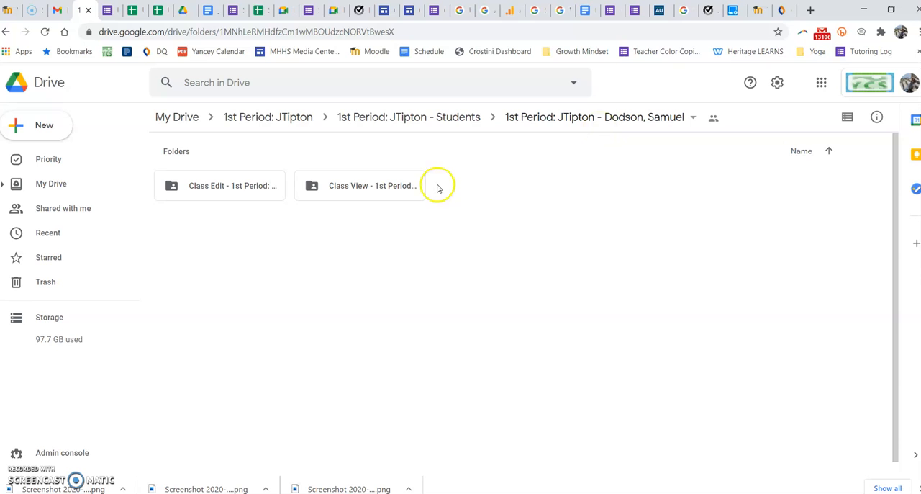
Find the "Faculty Meeting- November- 2020" document among the files shared with the account and add it to Starred
{"action": "left_click", "coordinate": [59, 213]}
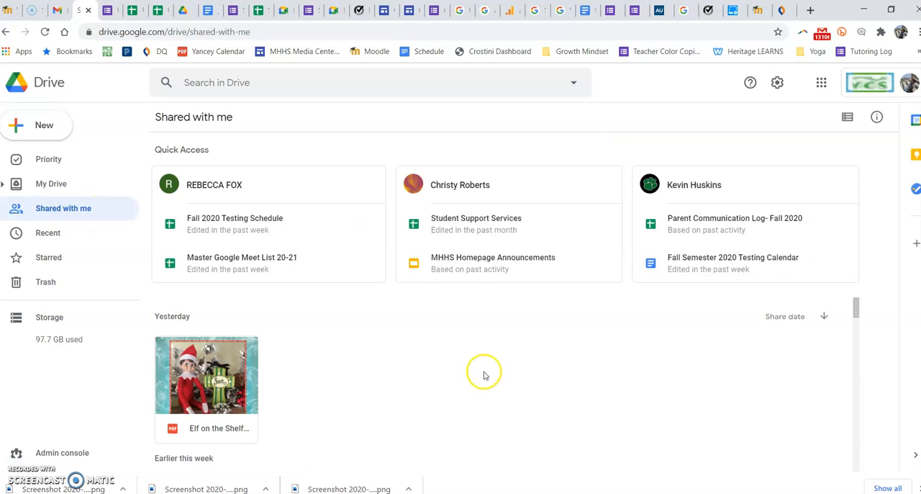
{"action": "scroll", "coordinate": [483, 374], "scroll_direction": "down", "scroll_amount": 6}
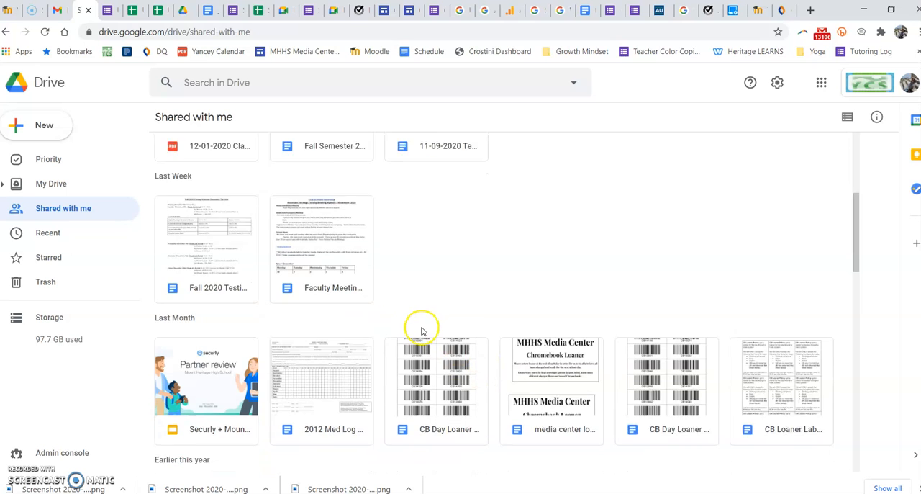
{"action": "scroll", "coordinate": [422, 330], "scroll_direction": "down", "scroll_amount": 2}
{"action": "scroll", "coordinate": [374, 313], "scroll_direction": "up", "scroll_amount": 3}
{"action": "right_click", "coordinate": [335, 317]}
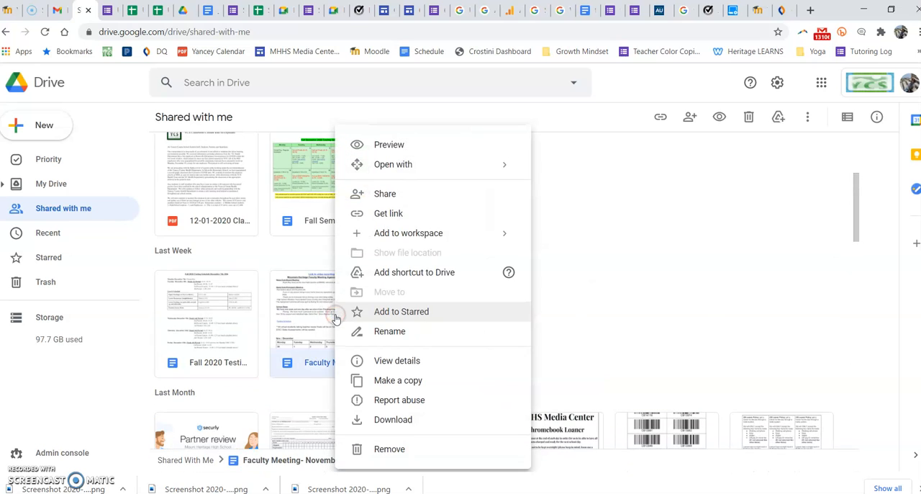
{"action": "left_click", "coordinate": [422, 316]}
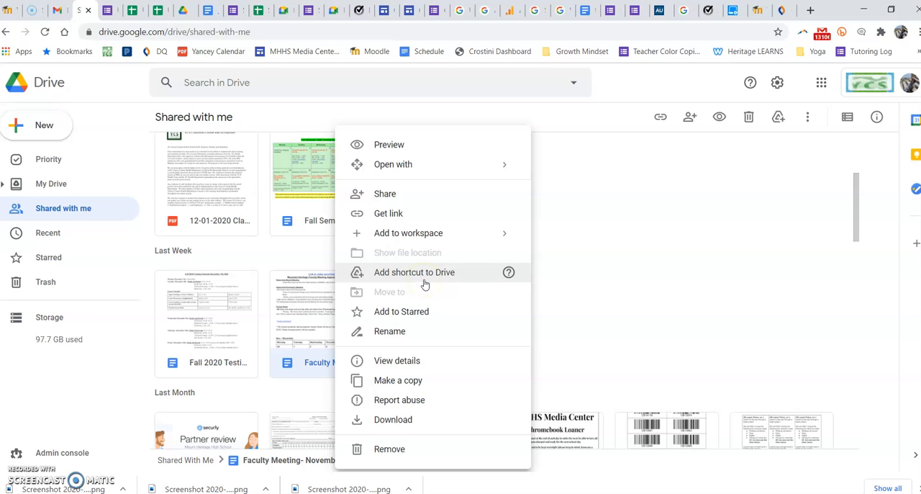
{"action": "left_click", "coordinate": [423, 308]}
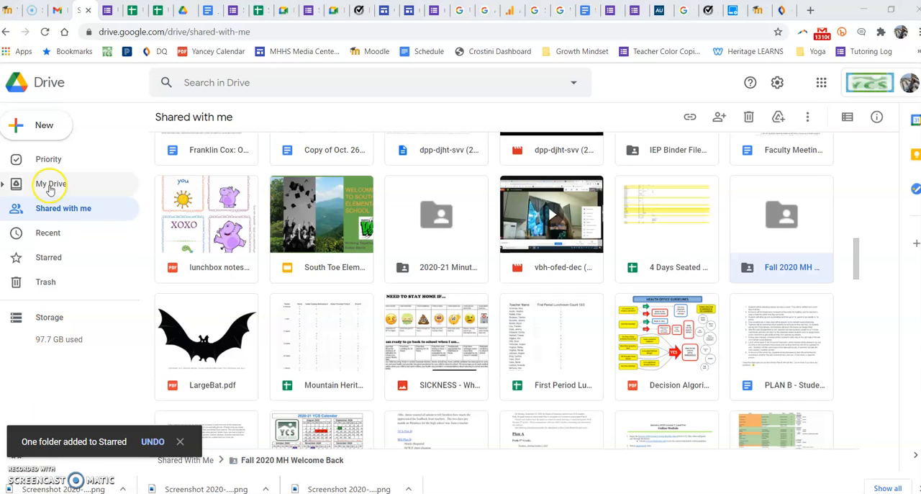
Return to My Drive and look through its folders down to the individual files
{"action": "left_click", "coordinate": [51, 186]}
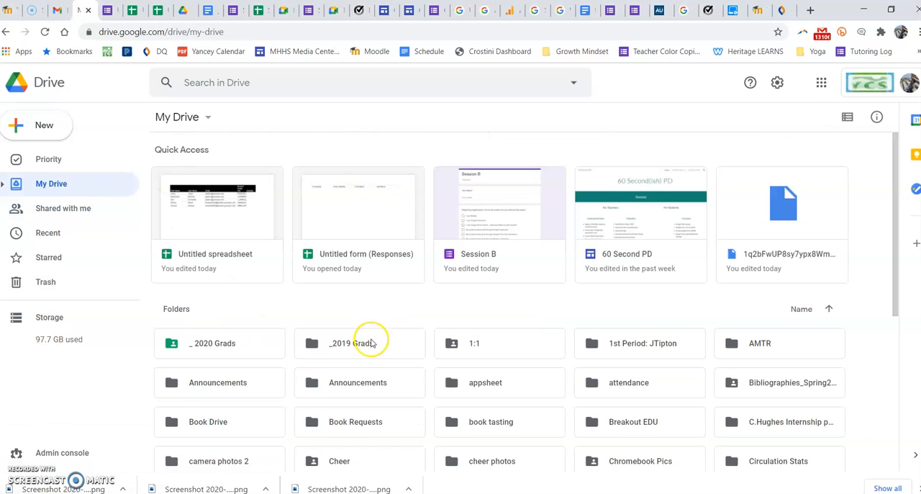
{"action": "scroll", "coordinate": [369, 341], "scroll_direction": "down", "scroll_amount": 4}
{"action": "scroll", "coordinate": [372, 346], "scroll_direction": "down", "scroll_amount": 5}
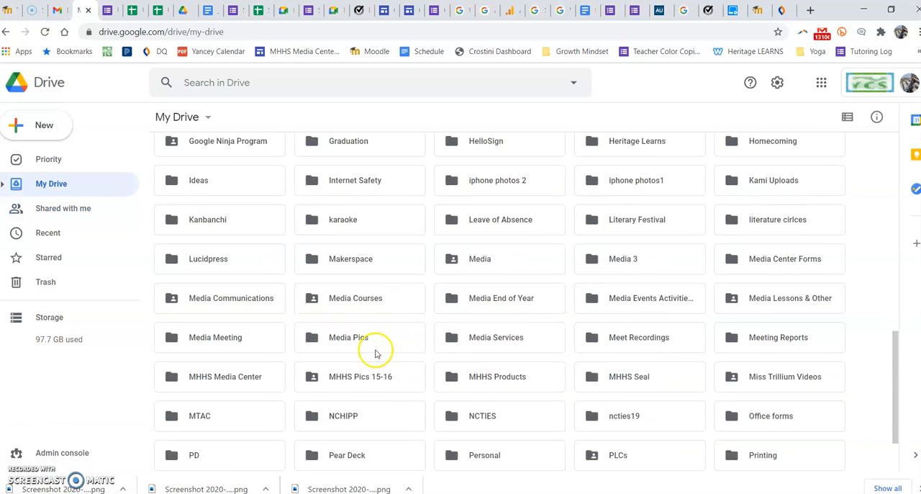
{"action": "scroll", "coordinate": [372, 349], "scroll_direction": "down", "scroll_amount": 5}
{"action": "scroll", "coordinate": [364, 294], "scroll_direction": "down", "scroll_amount": 4}
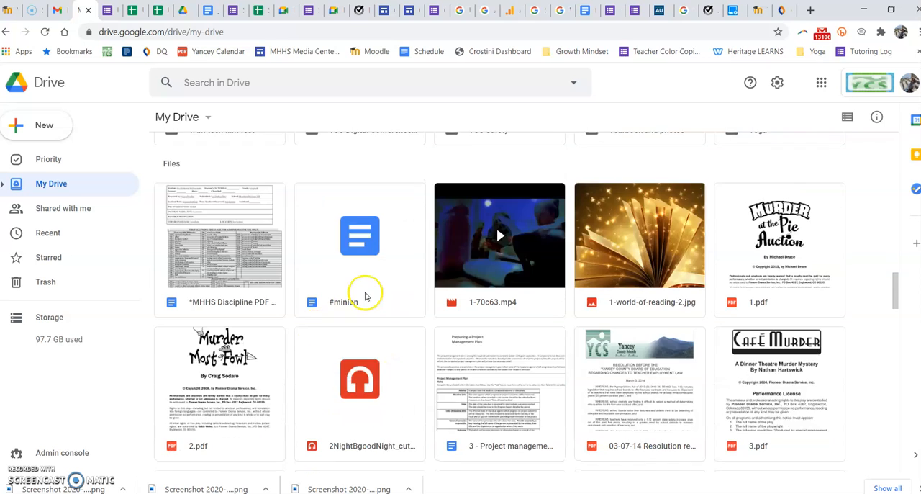
Look up the starred Research Paper First Drafts folder as a move destination for the #minion document, leaving the document where it is
{"action": "right_click", "coordinate": [360, 152]}
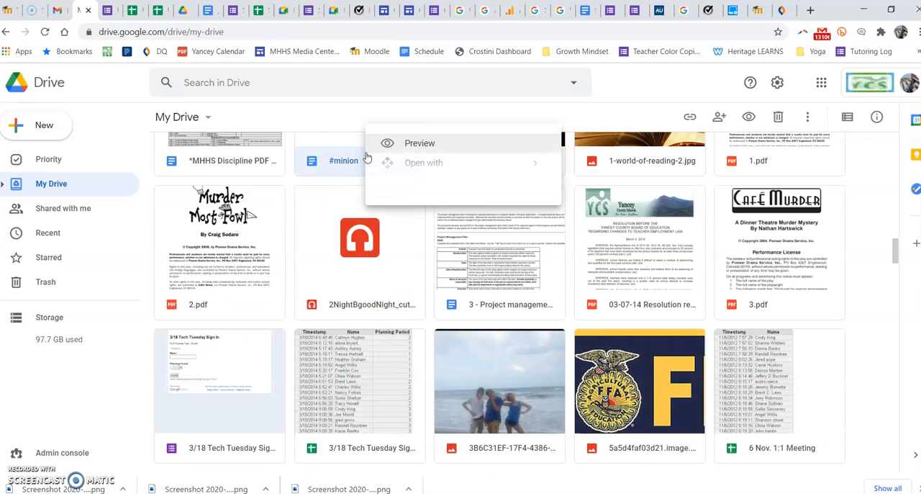
{"action": "right_click", "coordinate": [391, 185]}
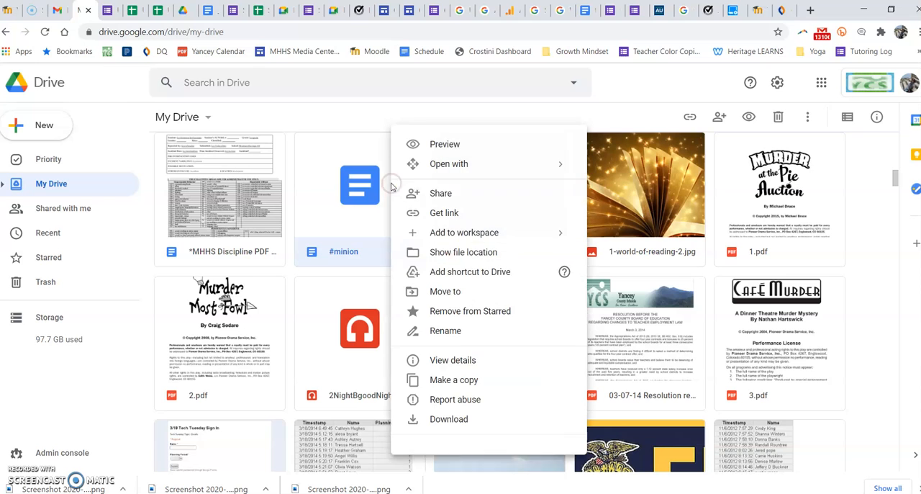
{"action": "left_click", "coordinate": [446, 292]}
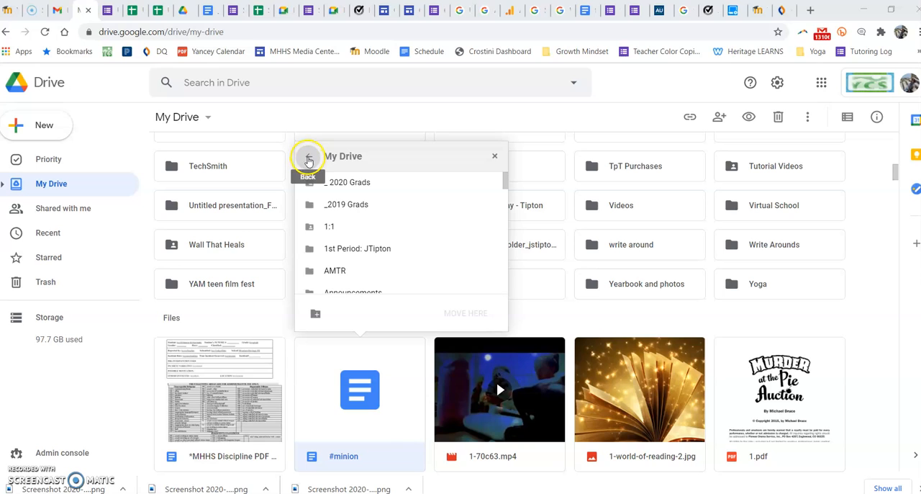
{"action": "left_click", "coordinate": [308, 159]}
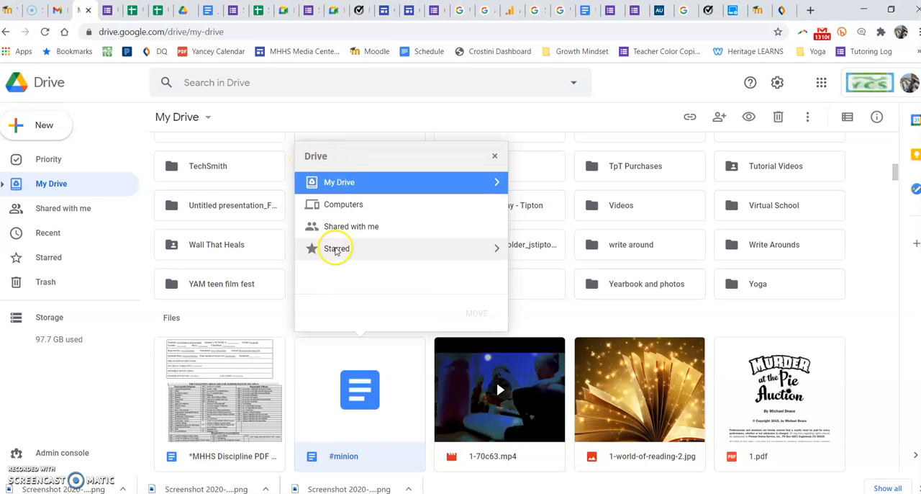
{"action": "left_click", "coordinate": [495, 248]}
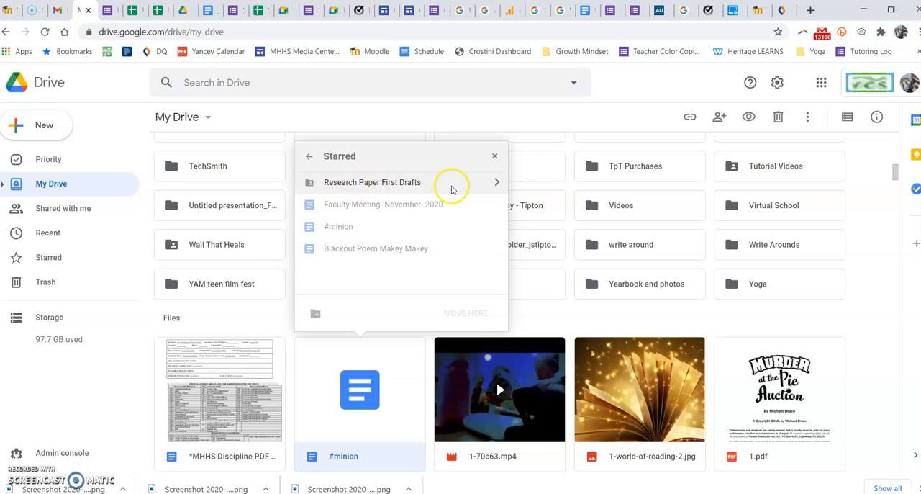
{"action": "left_click", "coordinate": [494, 184]}
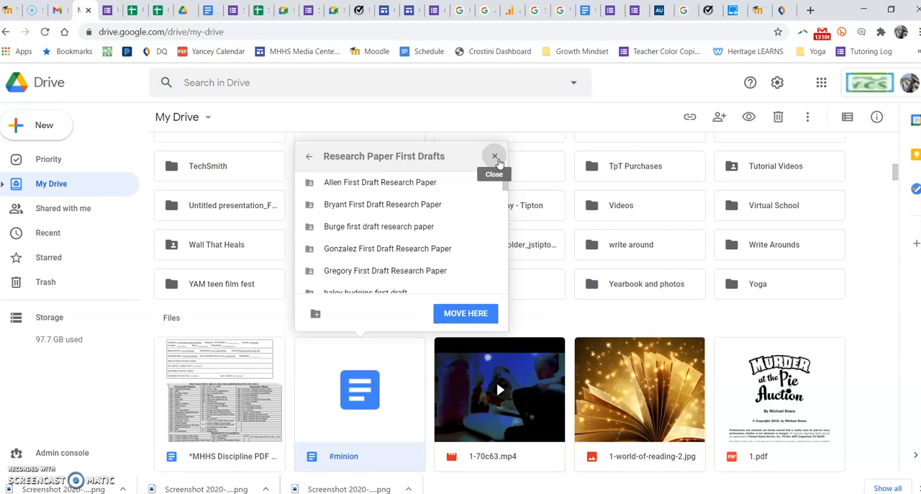
{"action": "left_click", "coordinate": [496, 158]}
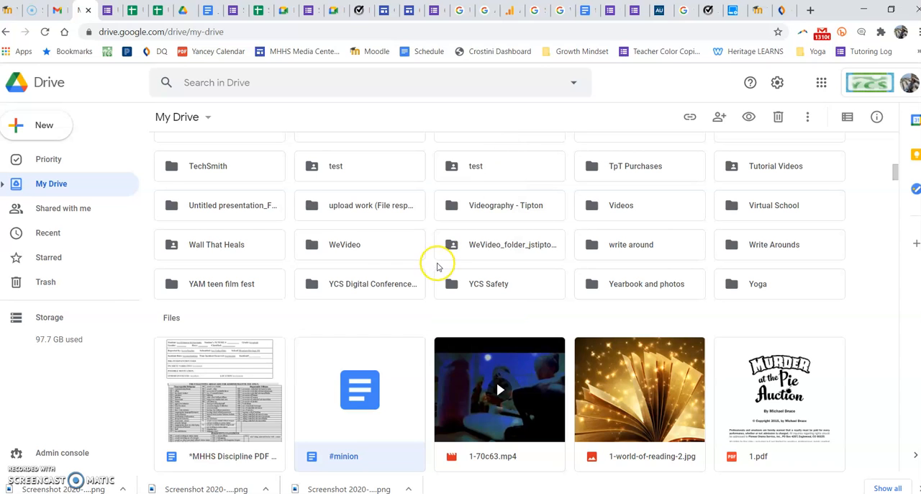
{"action": "scroll", "coordinate": [438, 264], "scroll_direction": "up", "scroll_amount": 4}
{"action": "scroll", "coordinate": [436, 269], "scroll_direction": "up", "scroll_amount": 3}
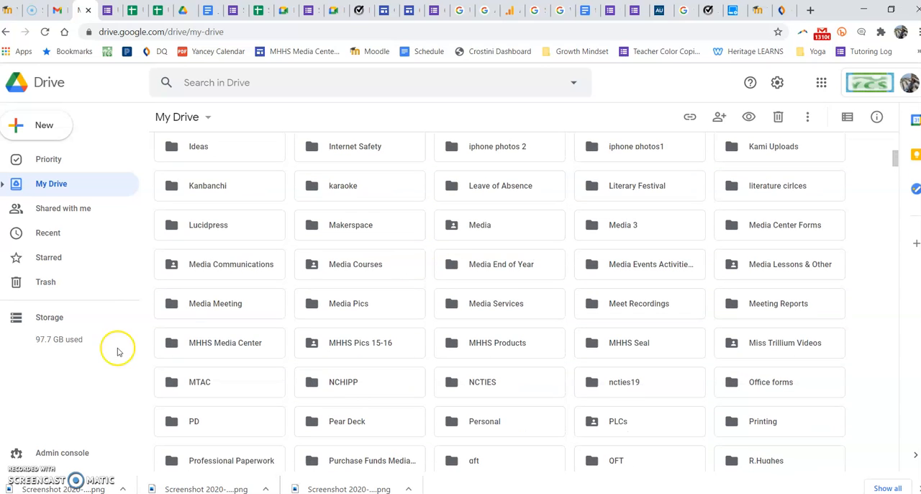